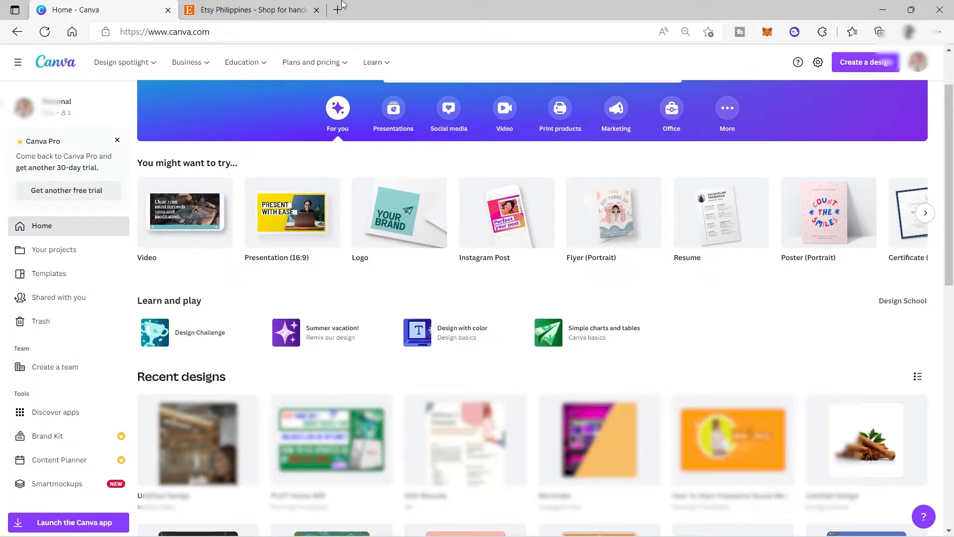
left_click(284, 9)
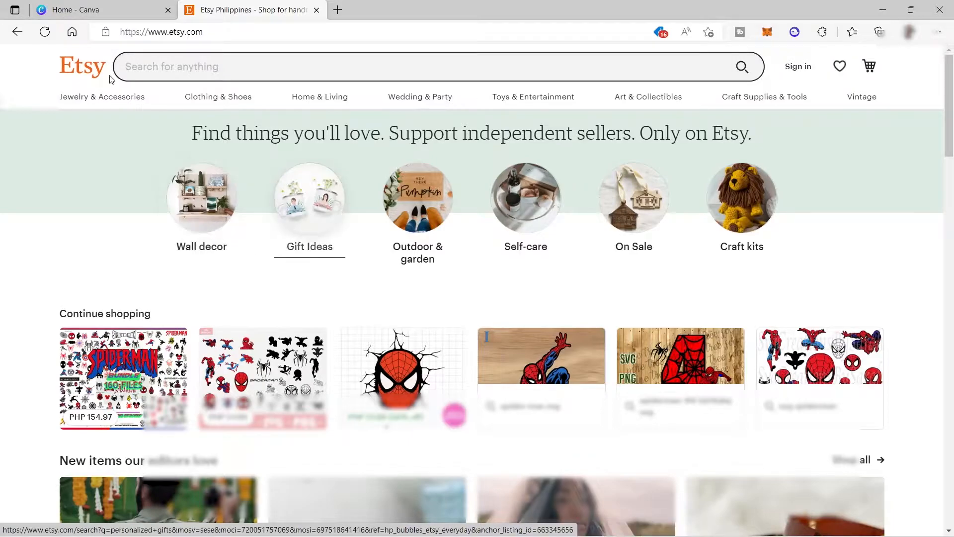
left_click(84, 10)
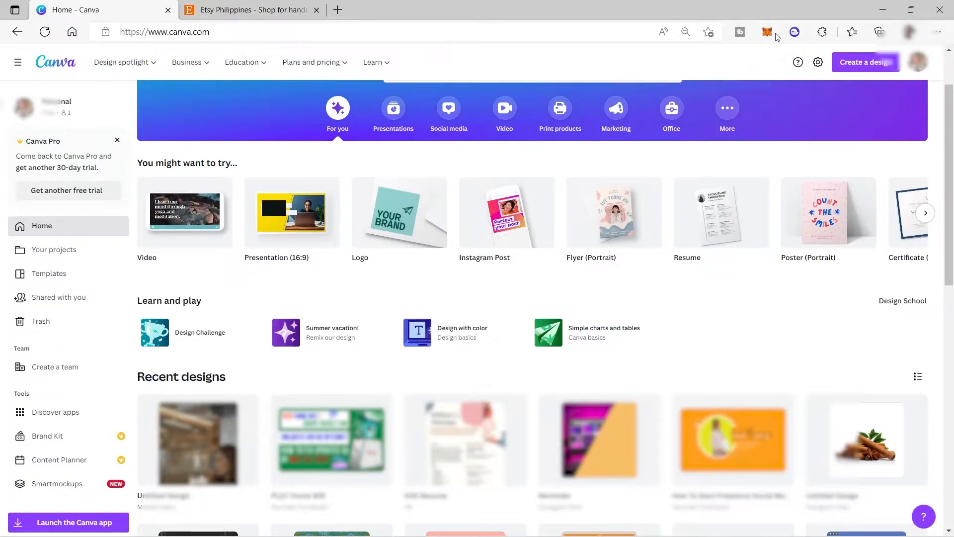
left_click(855, 66)
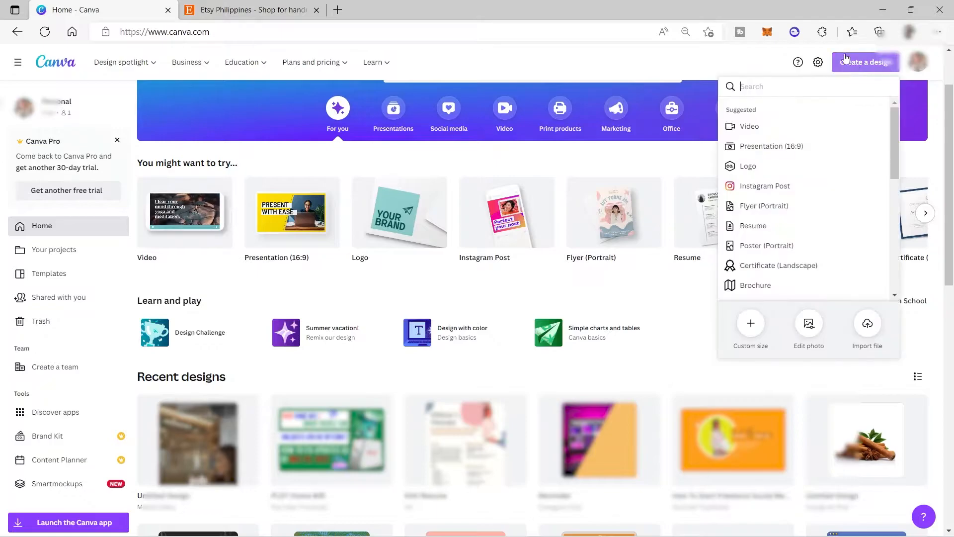
left_click(749, 331)
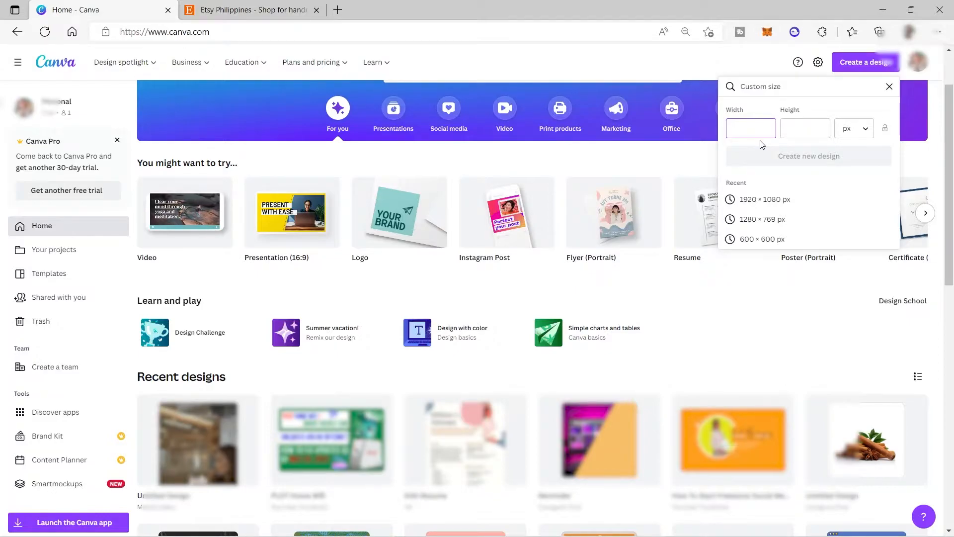
left_click(867, 134)
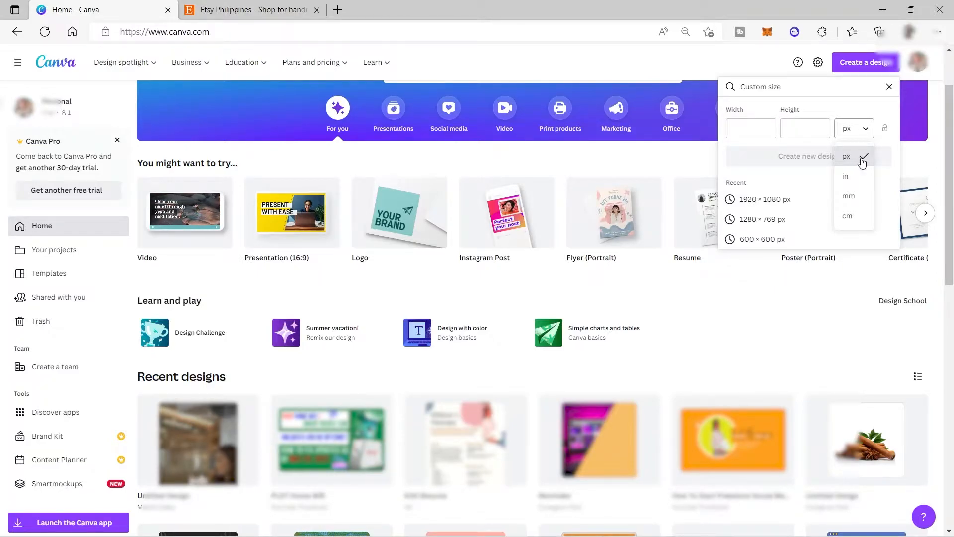
left_click(863, 179)
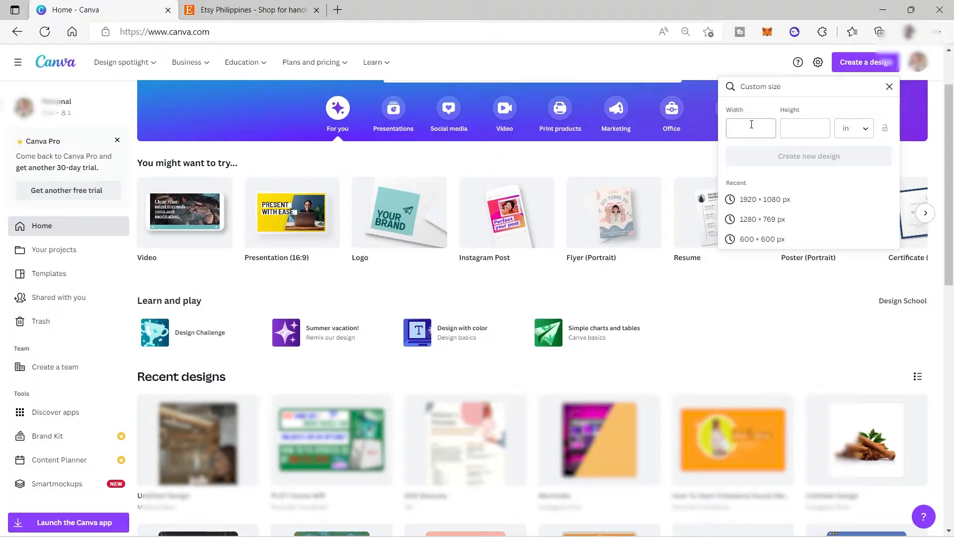
left_click(846, 63)
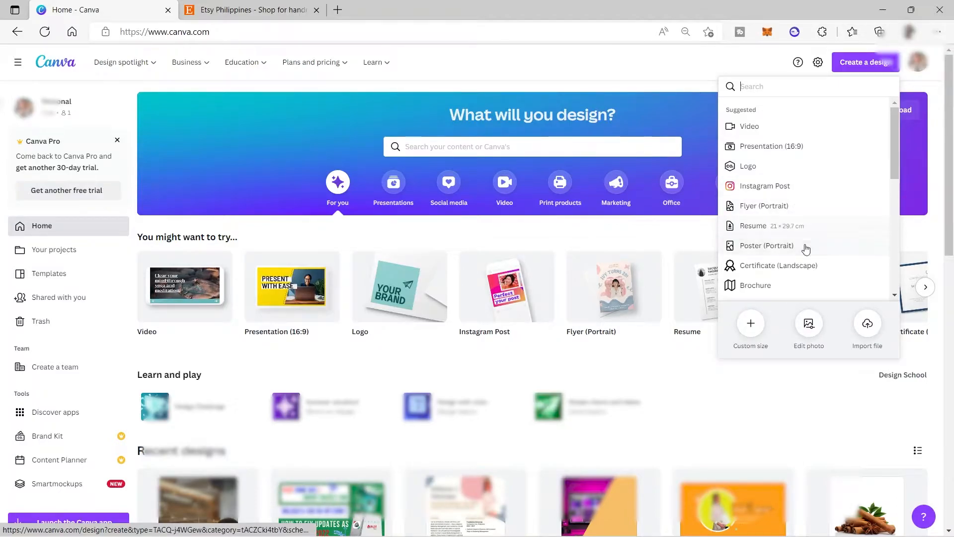
left_click(656, 56)
Search the templates for "planner" and show all matching templates
left_click(548, 150)
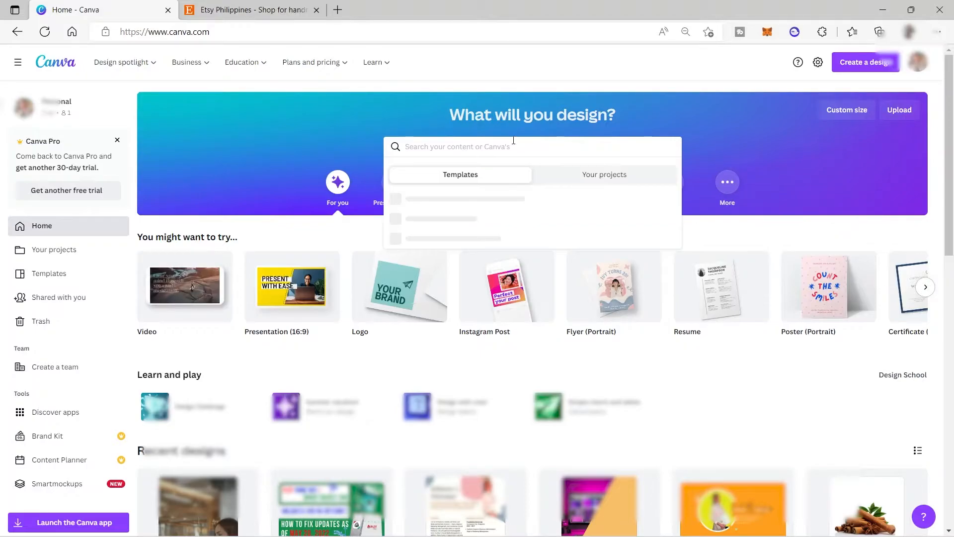
type("Planner")
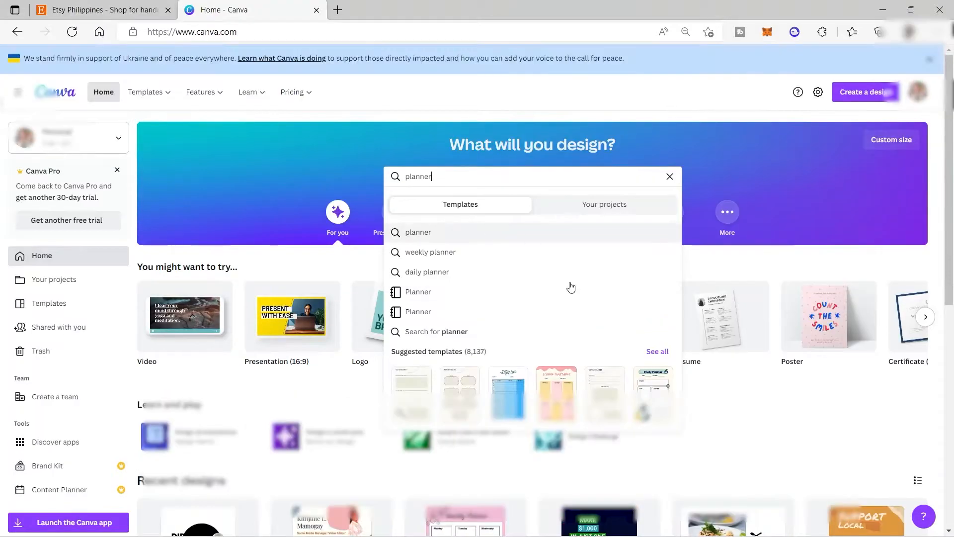
left_click(664, 355)
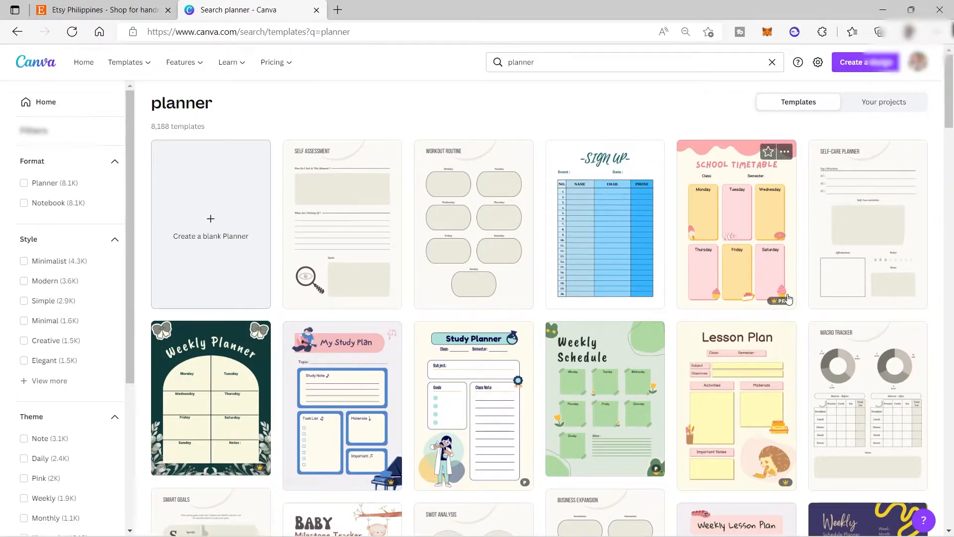
Browse the planner templates and create a blank planner design
scroll(799, 325, "down", 1)
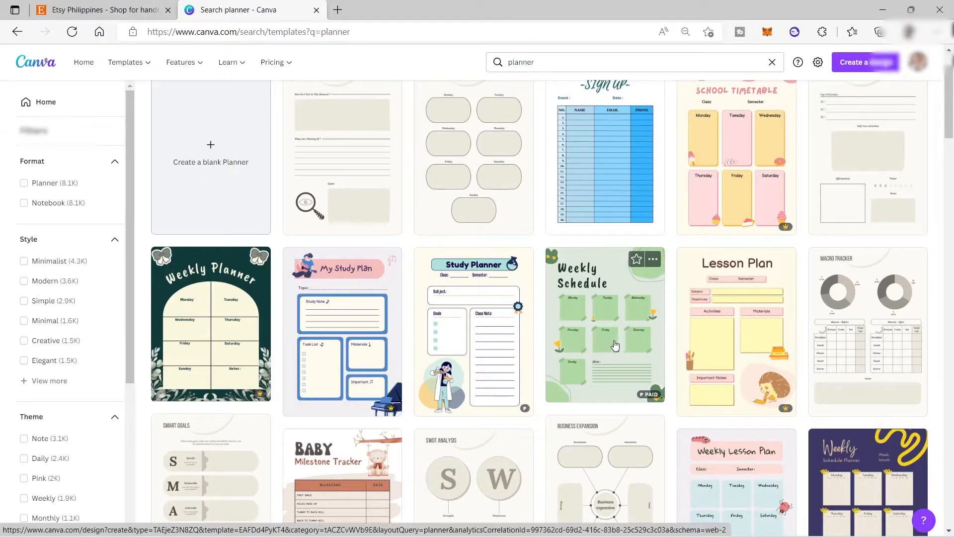
scroll(490, 206, "up", 2)
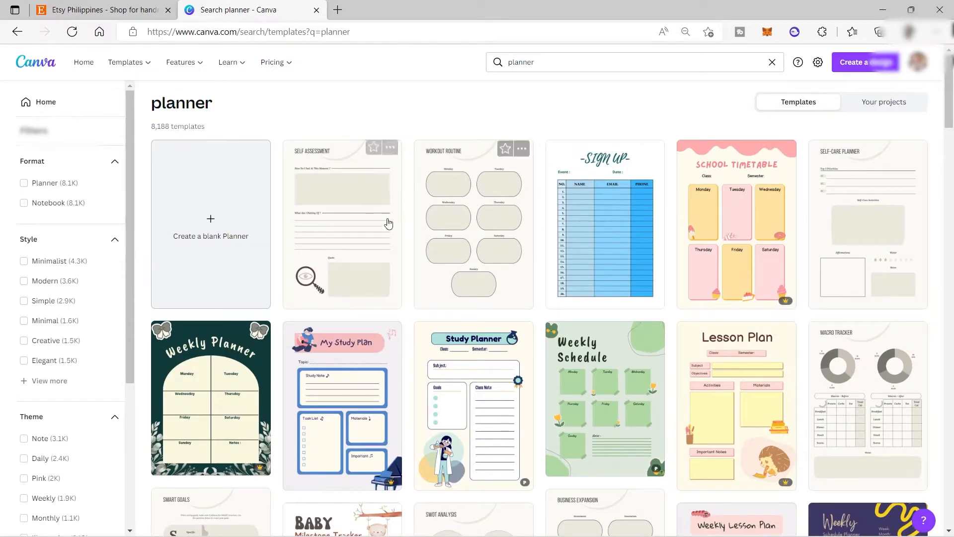
scroll(481, 251, "down", 3)
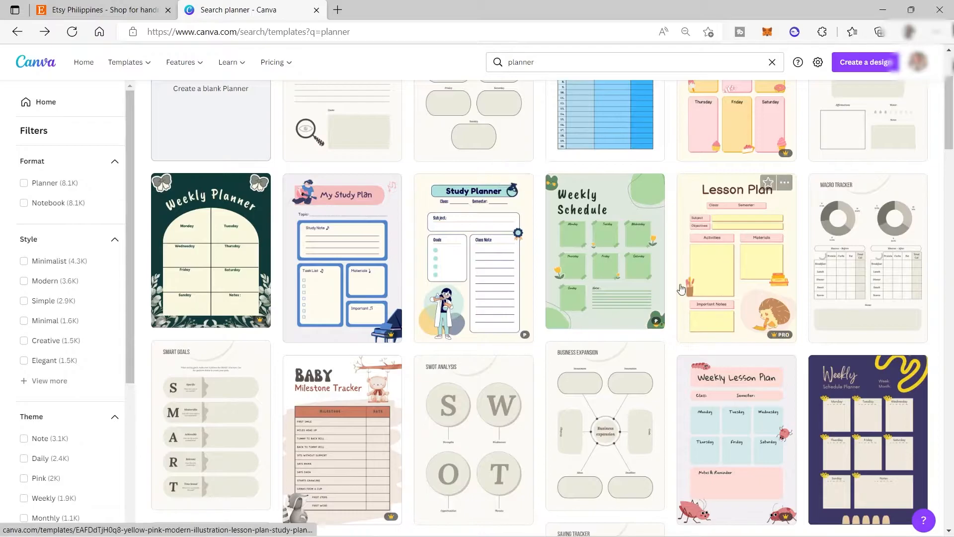
scroll(500, 440, "down", 6)
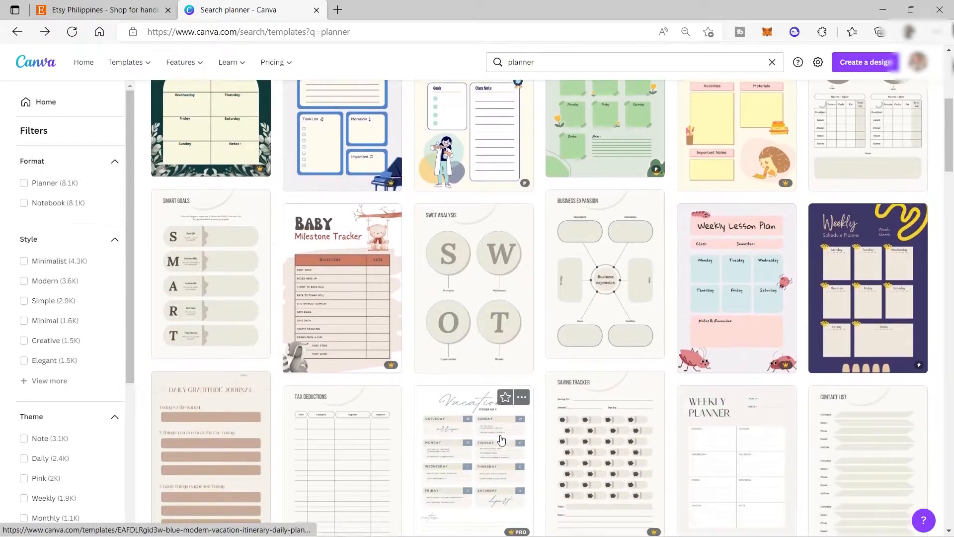
scroll(500, 439, "up", 9)
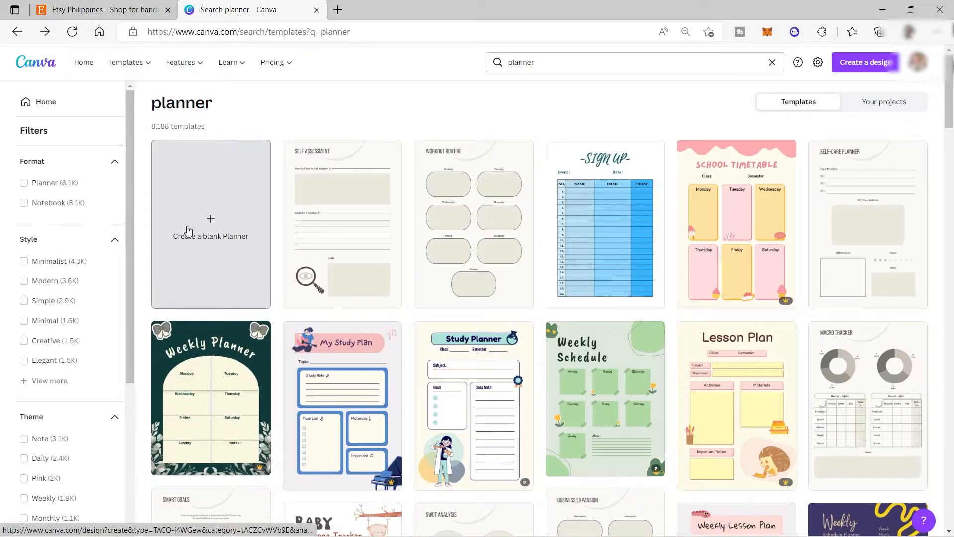
left_click(210, 222)
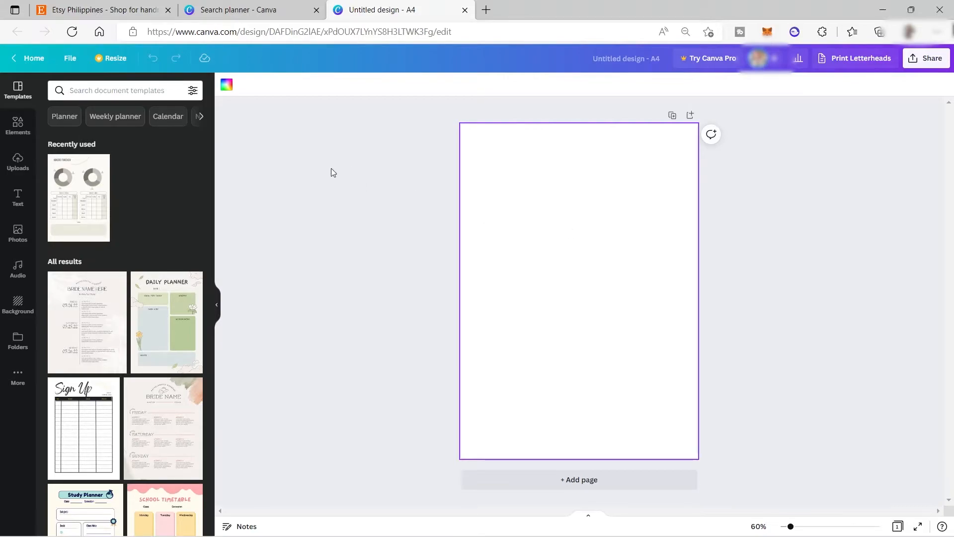
Fill the blank page's background with the custom pink colour #E8A9BE
left_click(226, 92)
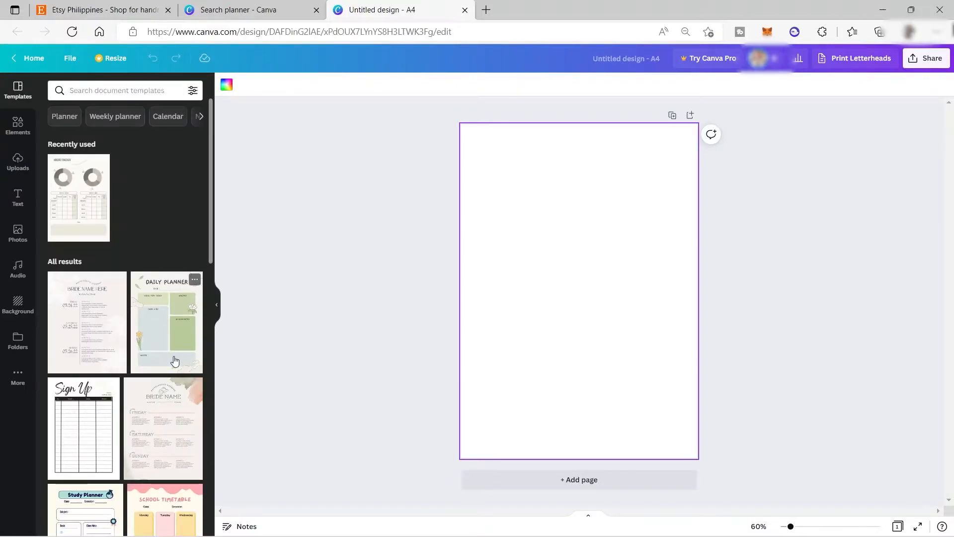
left_click(228, 91)
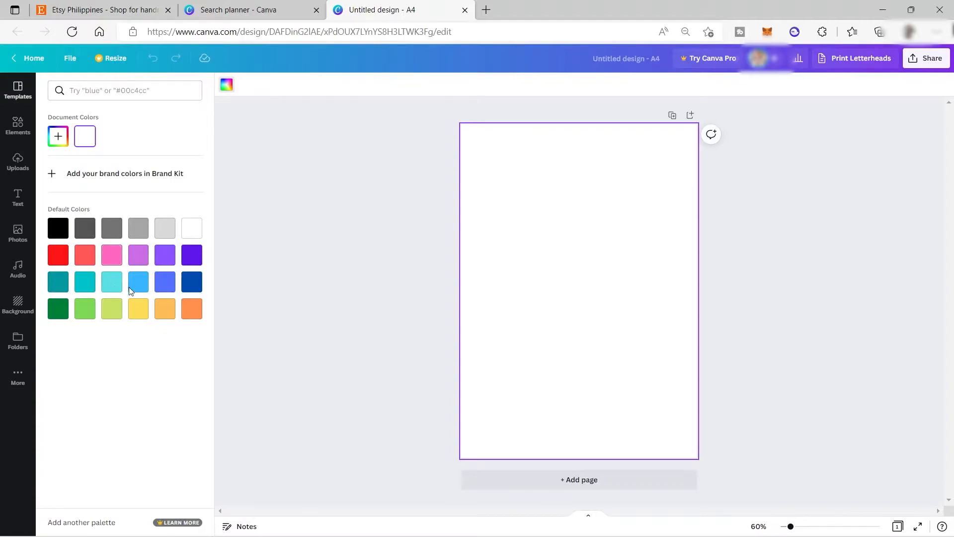
left_click(58, 138)
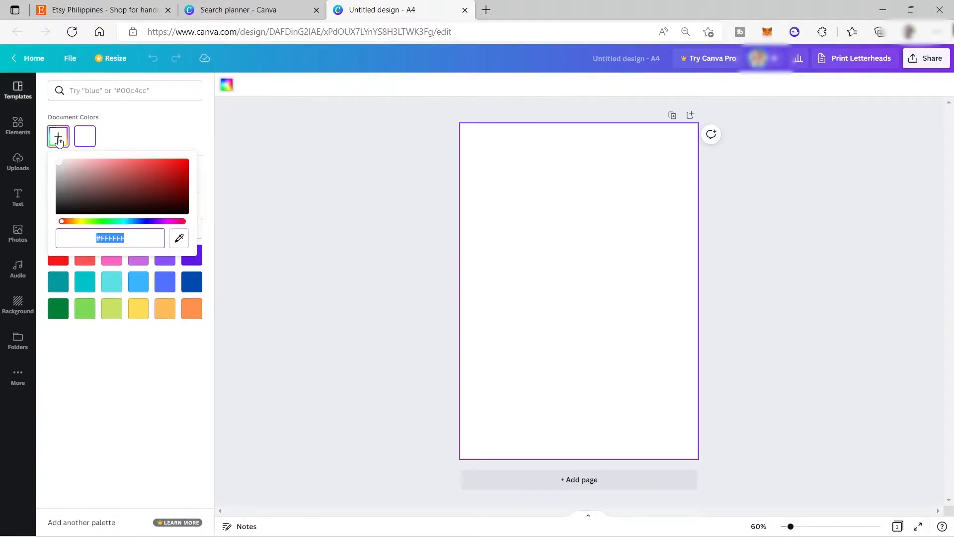
left_click(185, 239)
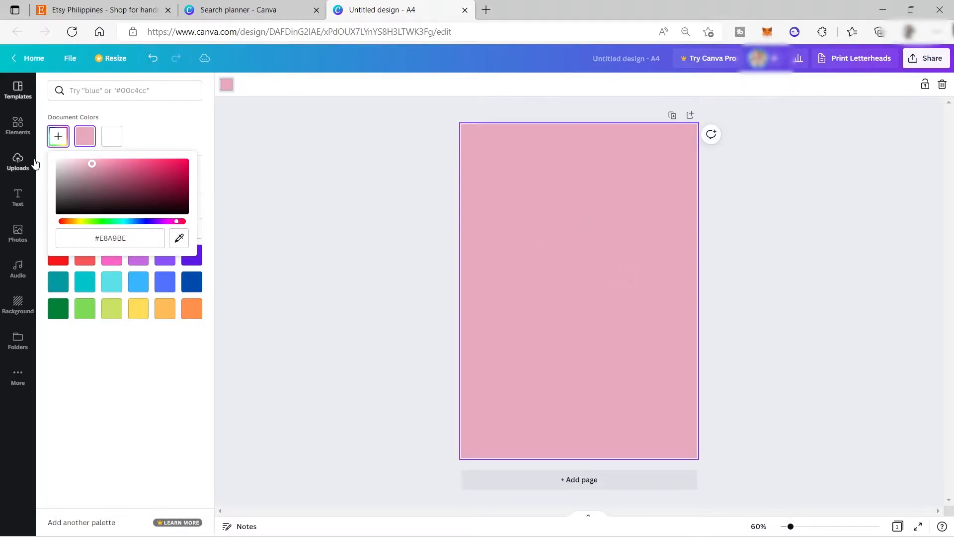
left_click(551, 234)
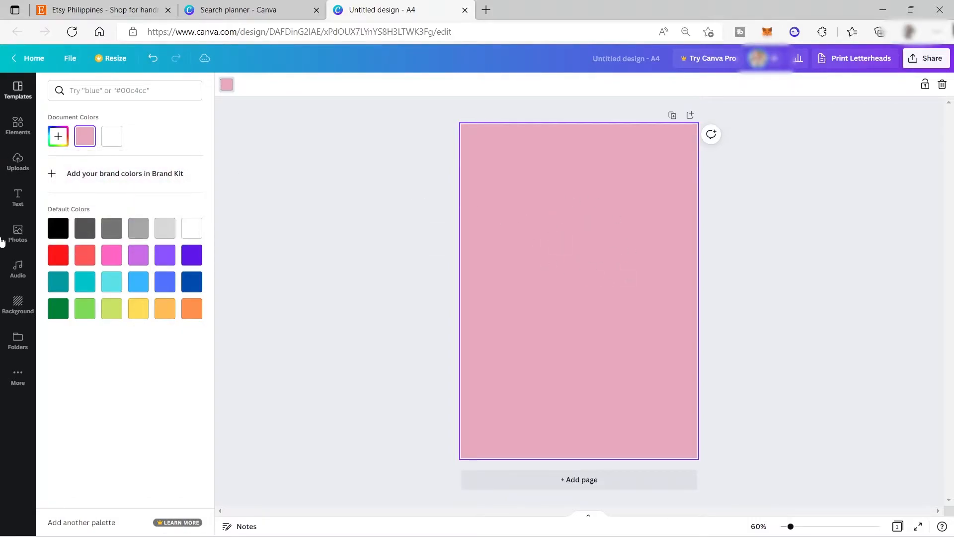
Add a heading to the page that reads "Weekly Planner"
left_click(12, 202)
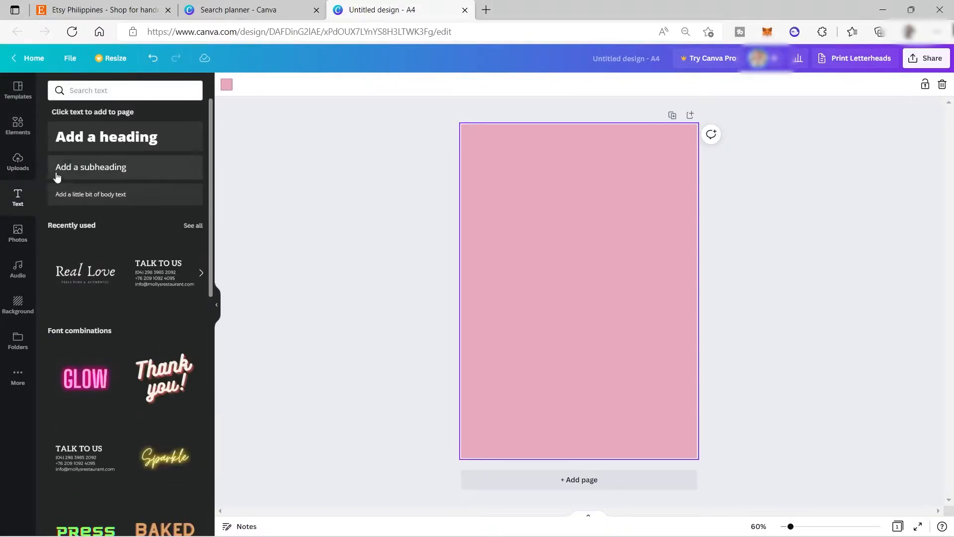
left_click(114, 143)
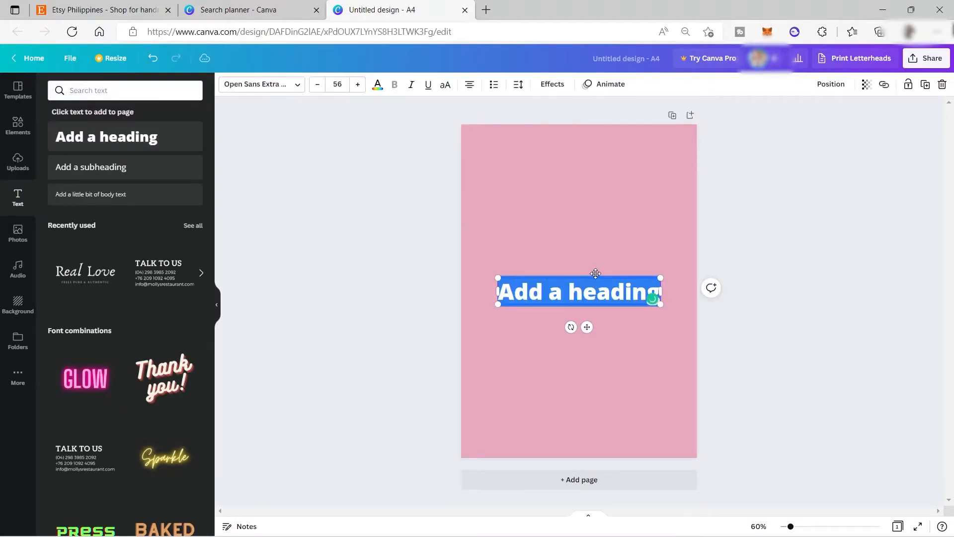
type("Wee")
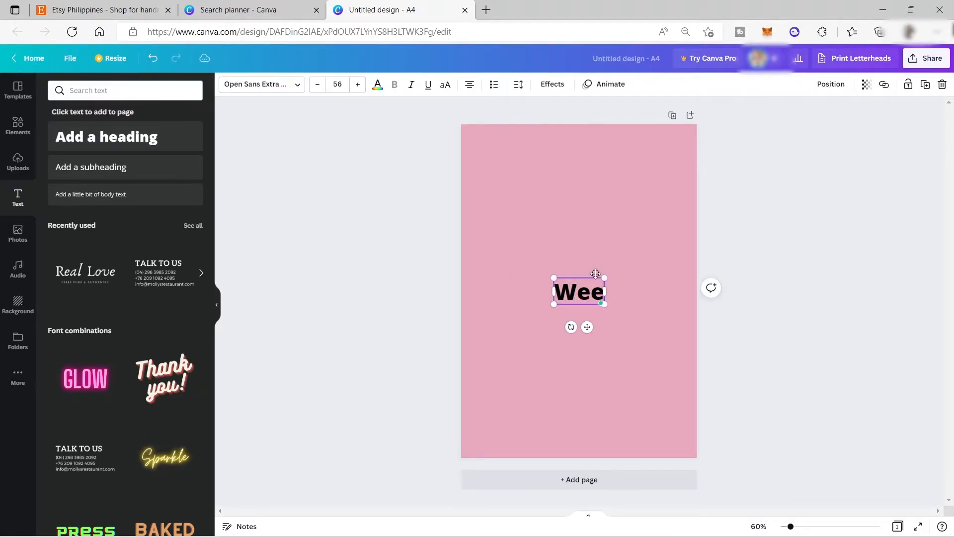
type("kly")
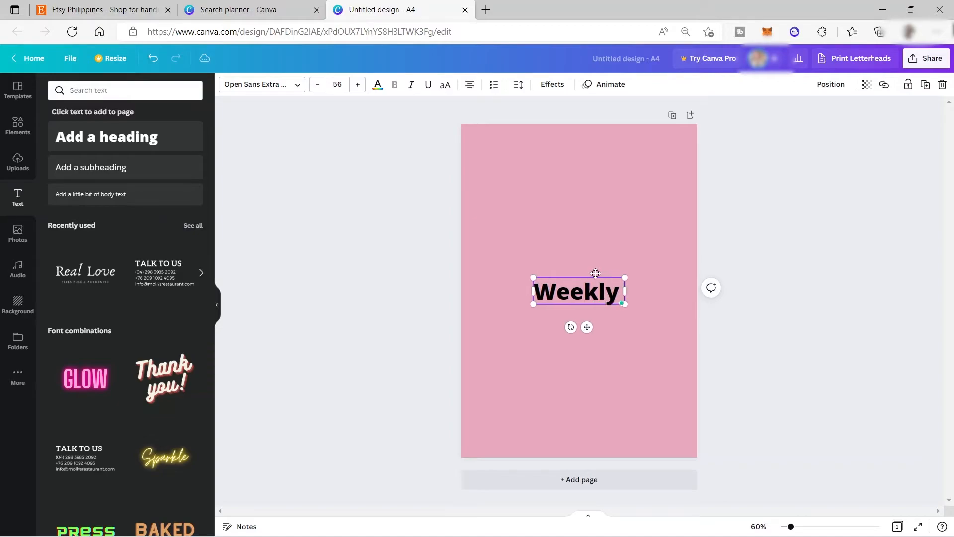
type(" Planner")
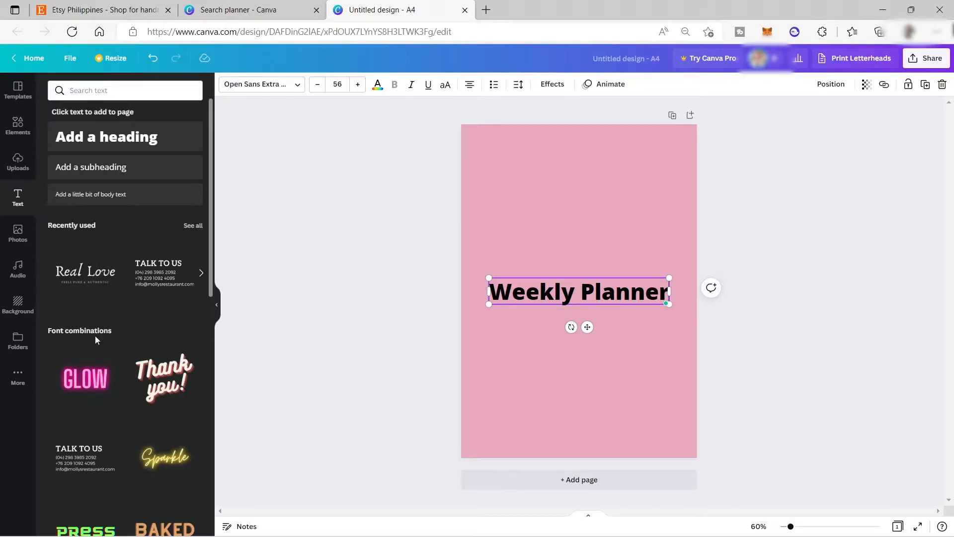
Set the "Weekly Planner" heading's font to Kalam Bold and move the heading to the top centre of the page
scroll(96, 339, "down", 5)
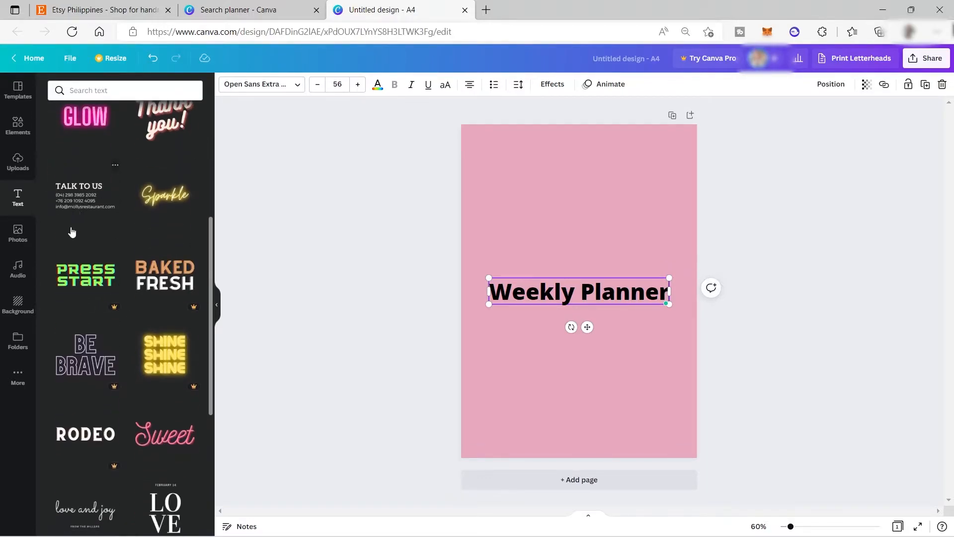
scroll(118, 319, "down", 4)
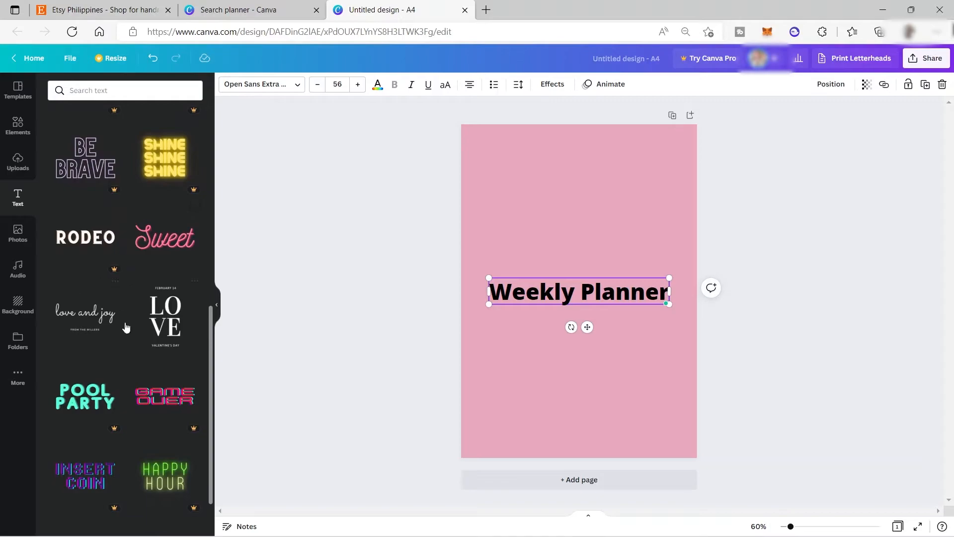
left_click(293, 83)
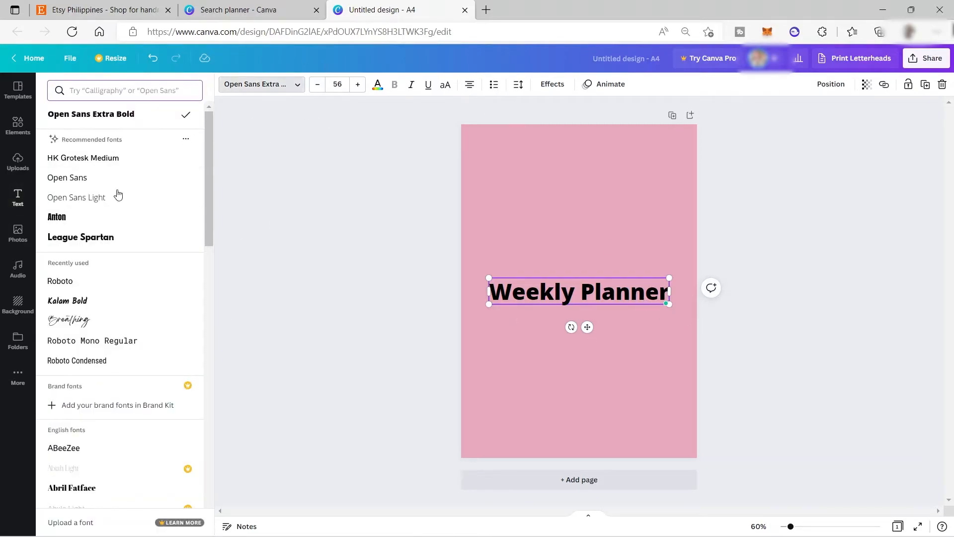
left_click(113, 299)
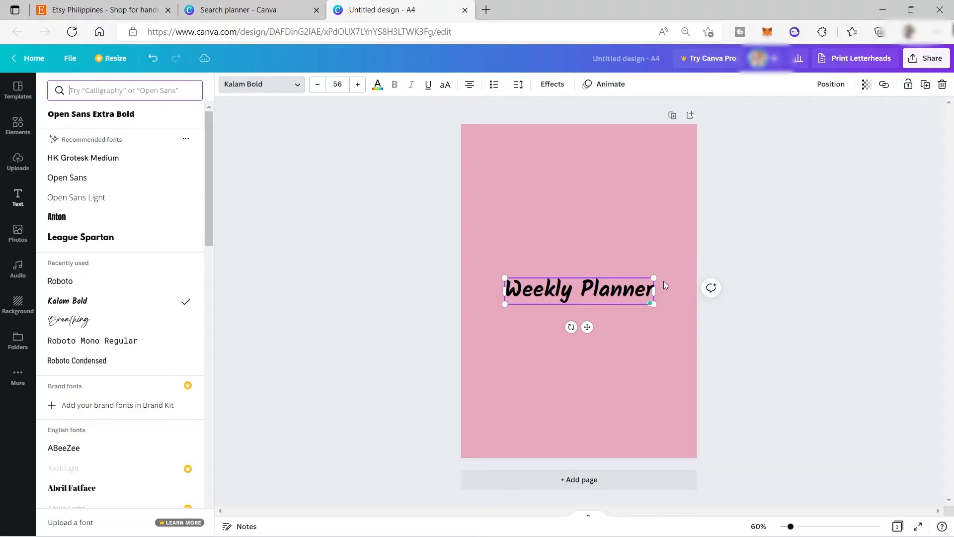
left_click_drag(588, 328, 591, 183)
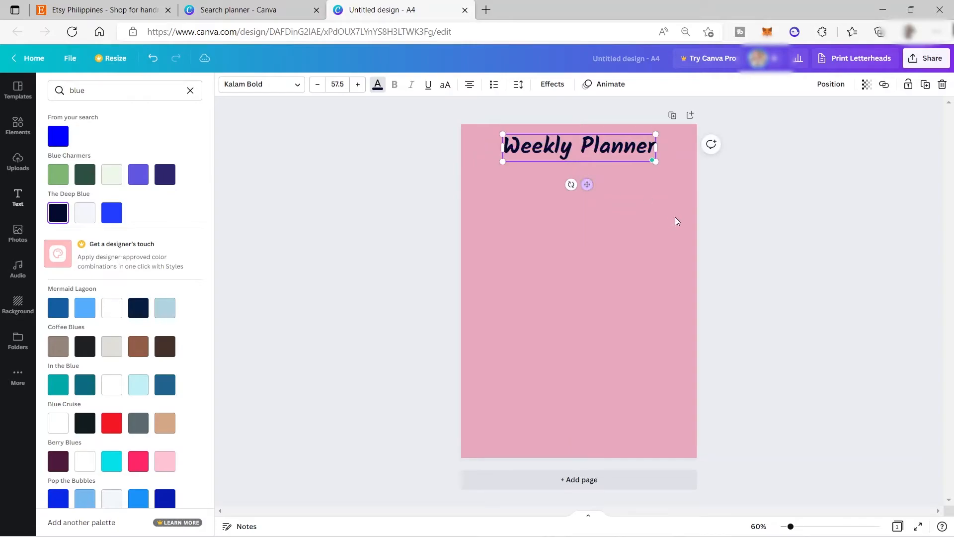
left_click(657, 249)
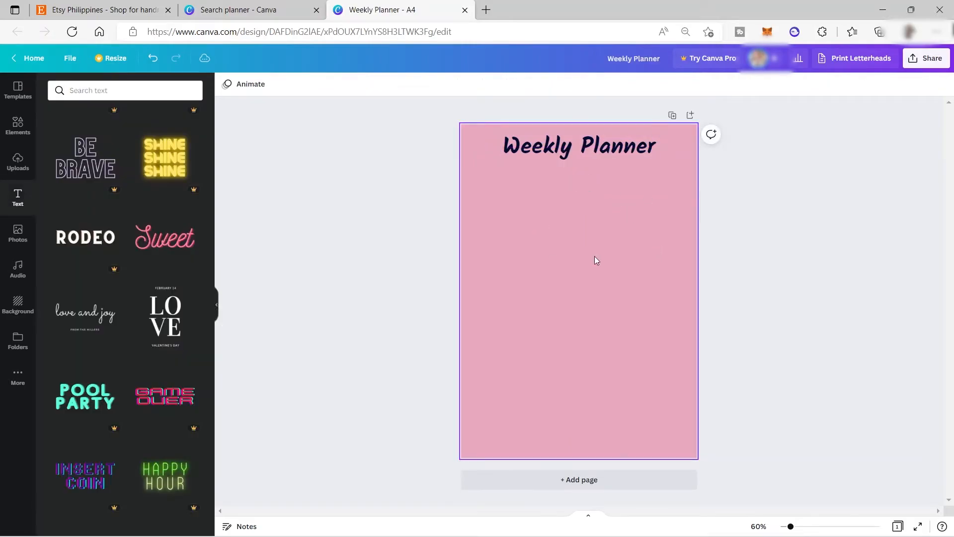
Search the elements for "flower", limit the results to graphics, and add the black line-art flower branch to the page
left_click(19, 129)
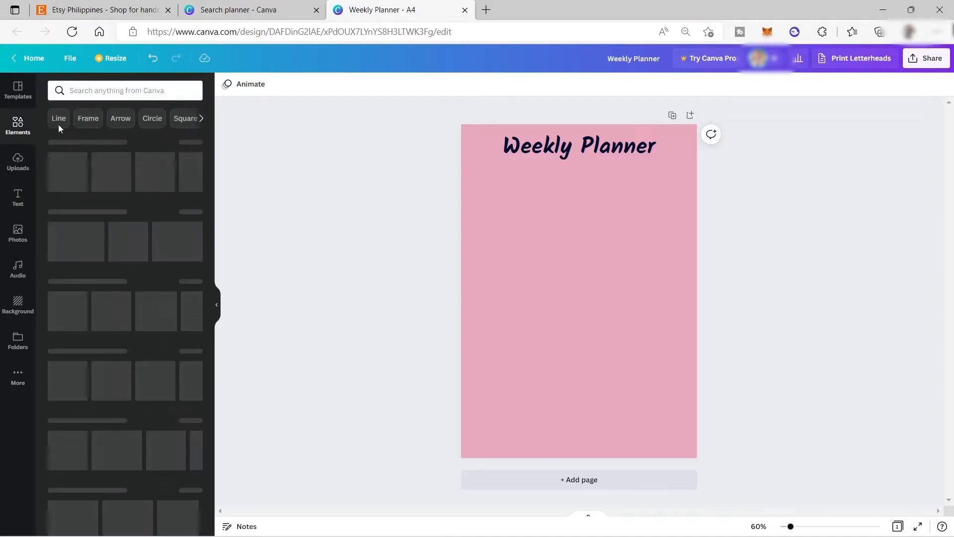
left_click(98, 88)
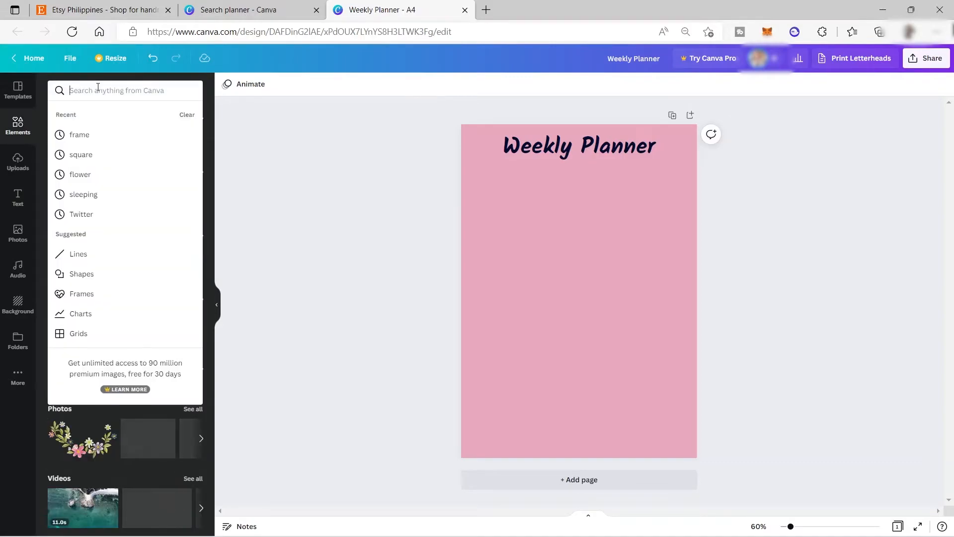
type("flower")
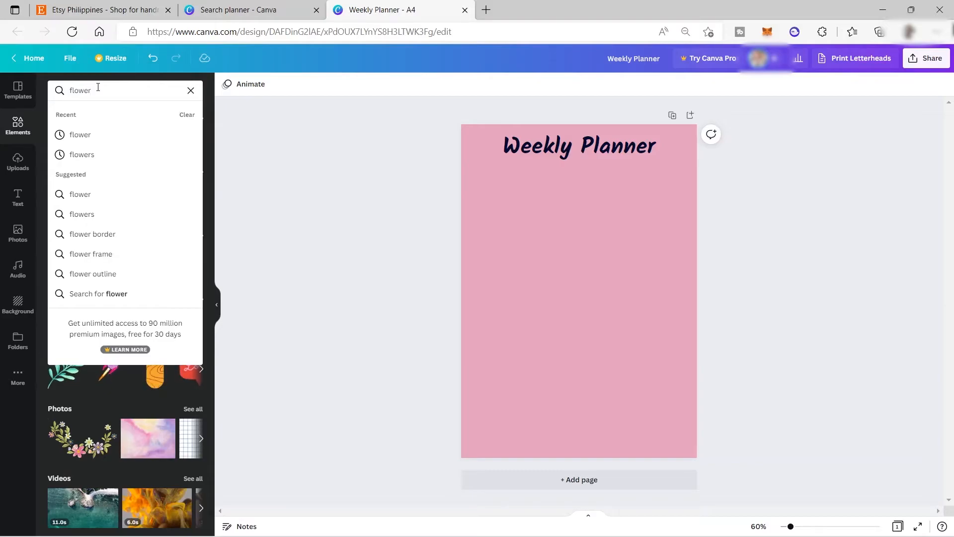
key("Return")
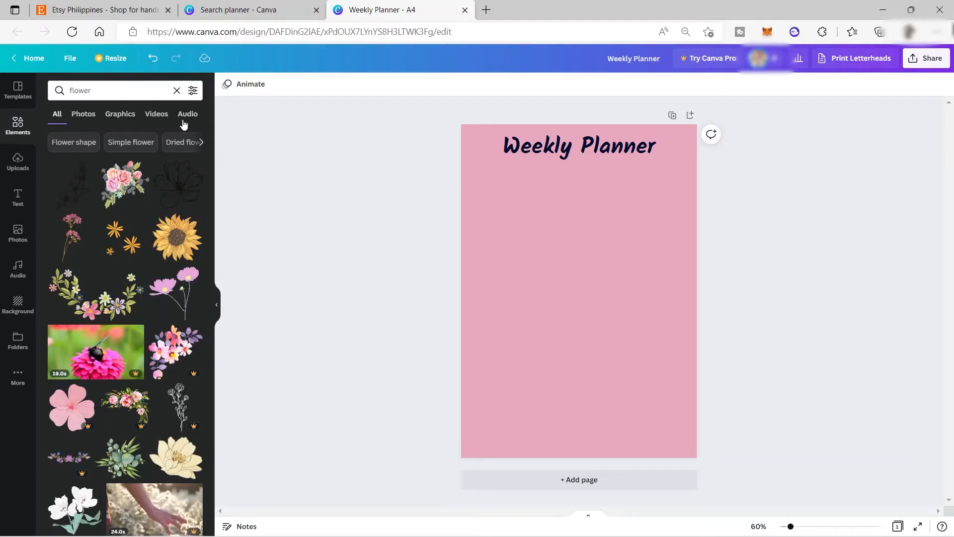
left_click(117, 118)
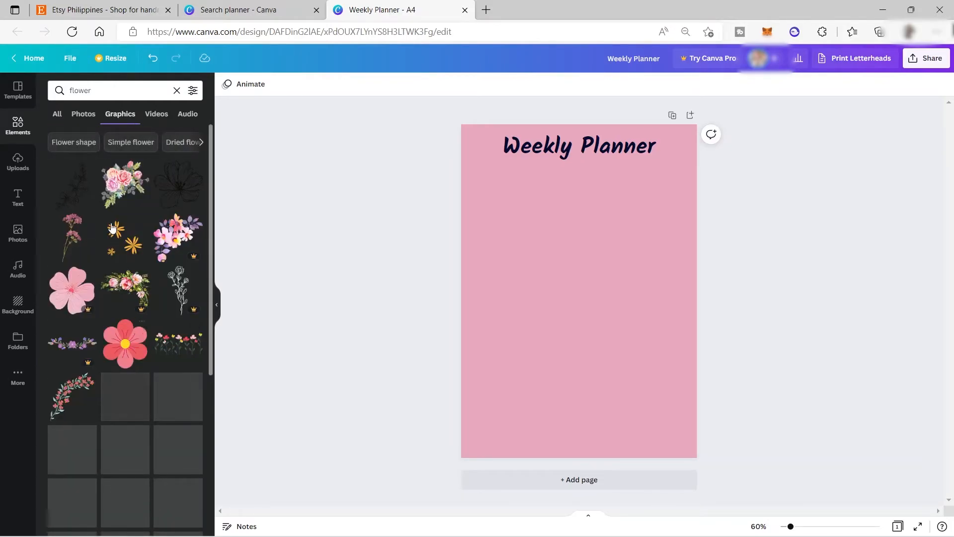
left_click(81, 190)
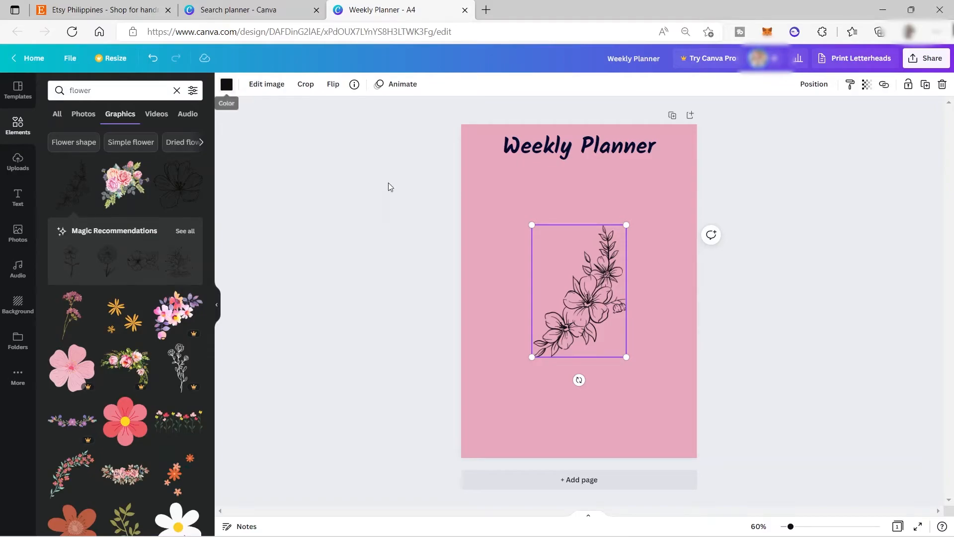
Shrink the flower branch into the page's top-left corner and set its transparency to 40
left_click_drag(576, 309, 465, 164)
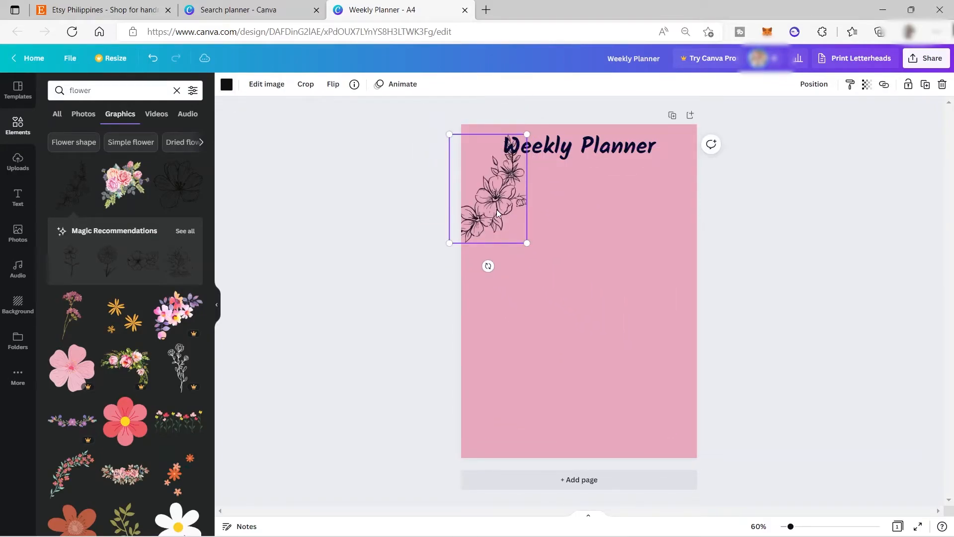
left_click_drag(498, 213, 486, 164)
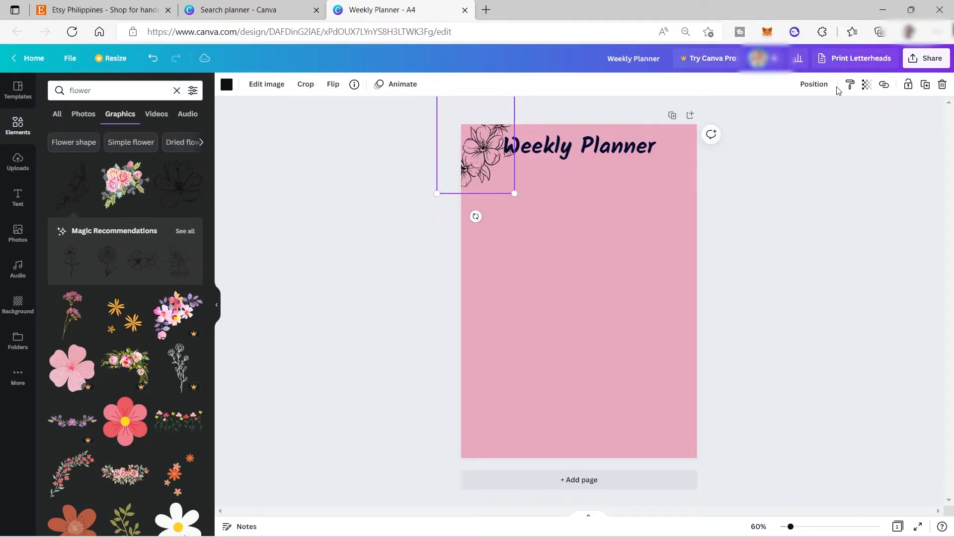
left_click(867, 84)
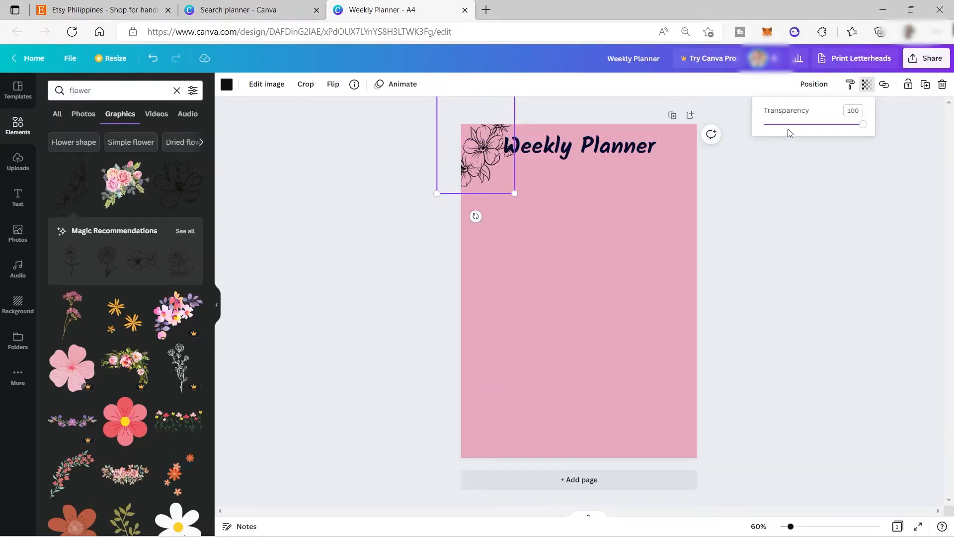
left_click_drag(864, 129, 805, 127)
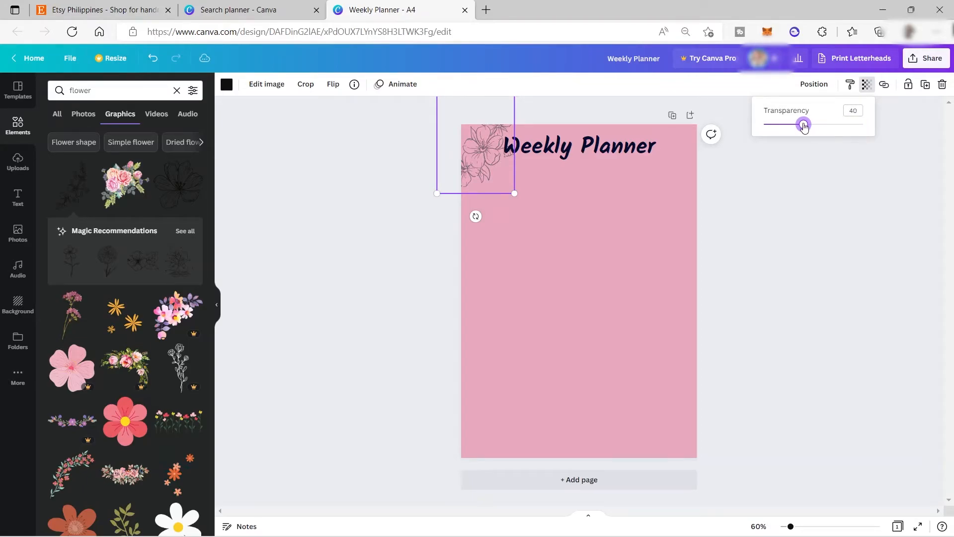
Flip the flower branch horizontally and rotate it to fit the top-left corner of the page beside the heading
left_click_drag(482, 173, 486, 174)
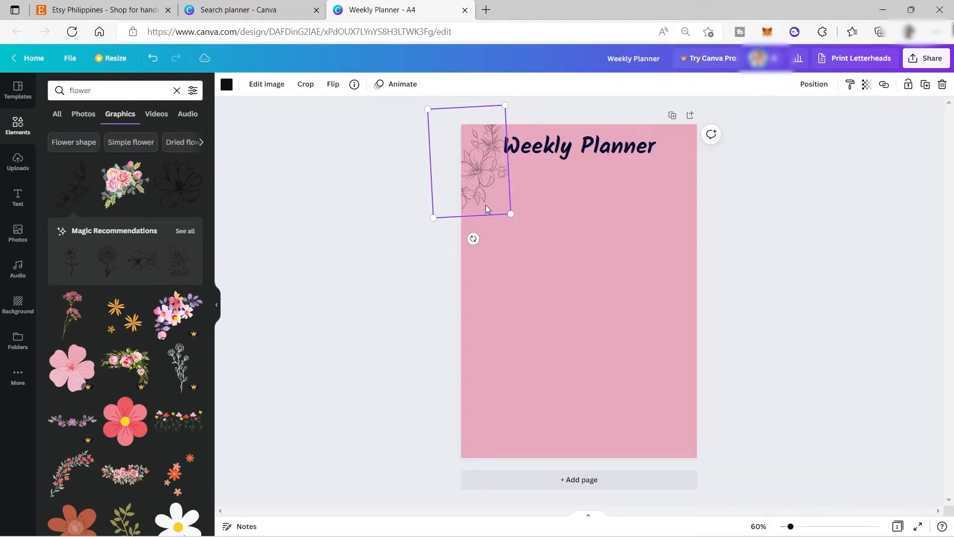
left_click(333, 87)
left_click(376, 111)
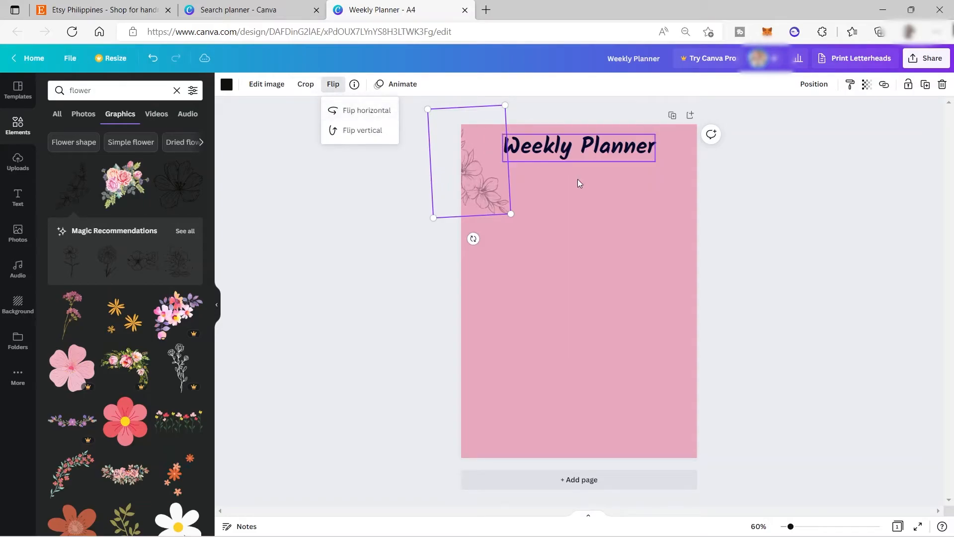
left_click(493, 204)
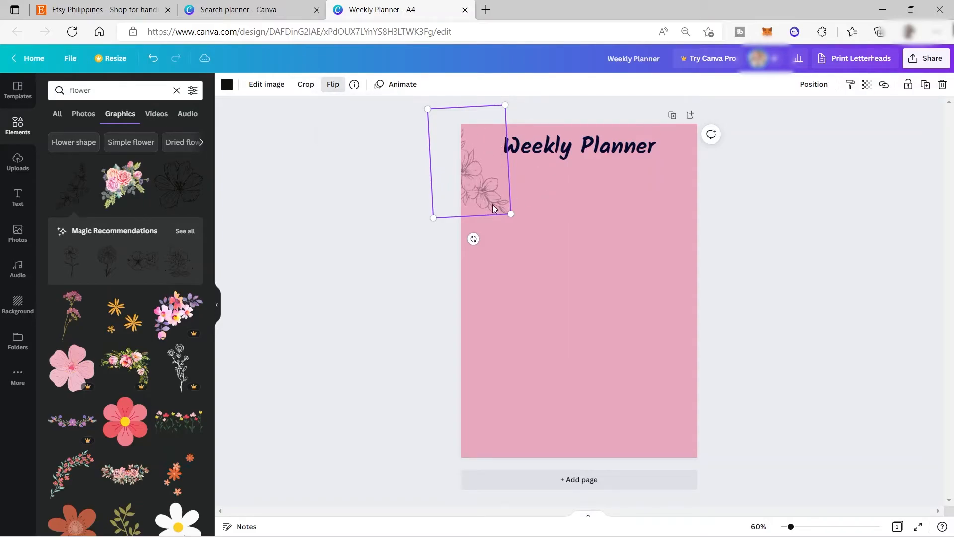
Add the single line-art flower to the page's top-right corner, scaled down, and make it partly transparent
left_click(168, 203)
left_click_drag(583, 310, 672, 234)
left_click_drag(624, 260, 650, 191)
left_click(867, 86)
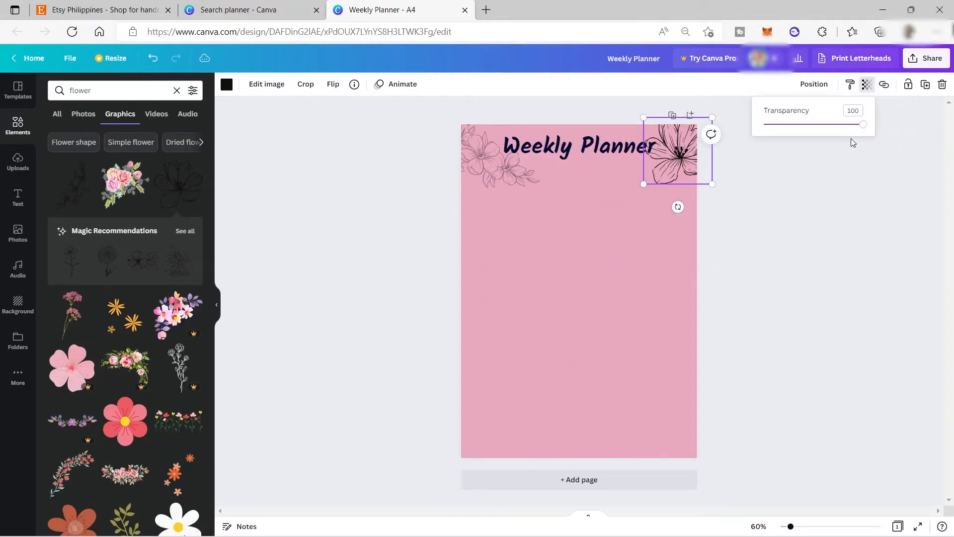
left_click_drag(858, 128, 815, 142)
left_click(783, 222)
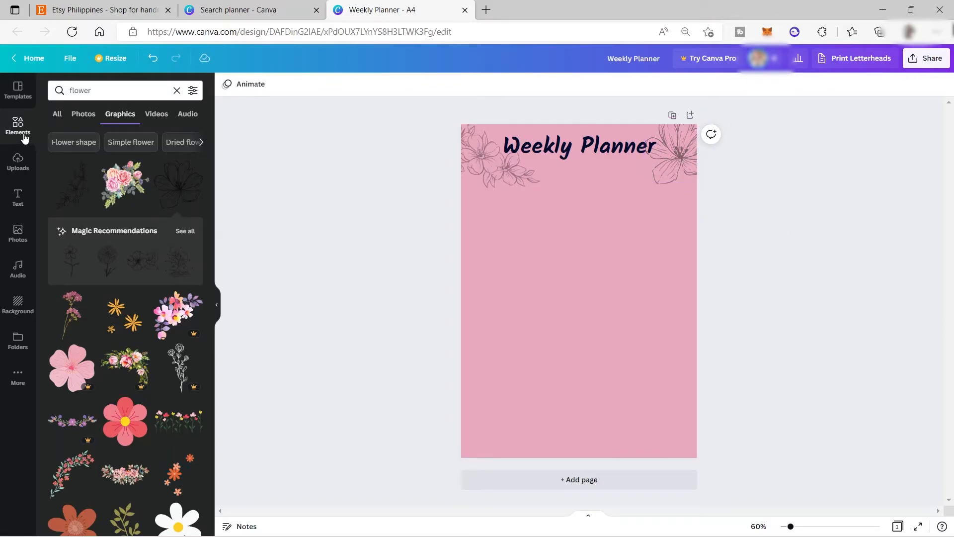
Add a square shape, stretch it over the page area below the heading, and send it to the back behind the flowers
left_click(176, 90)
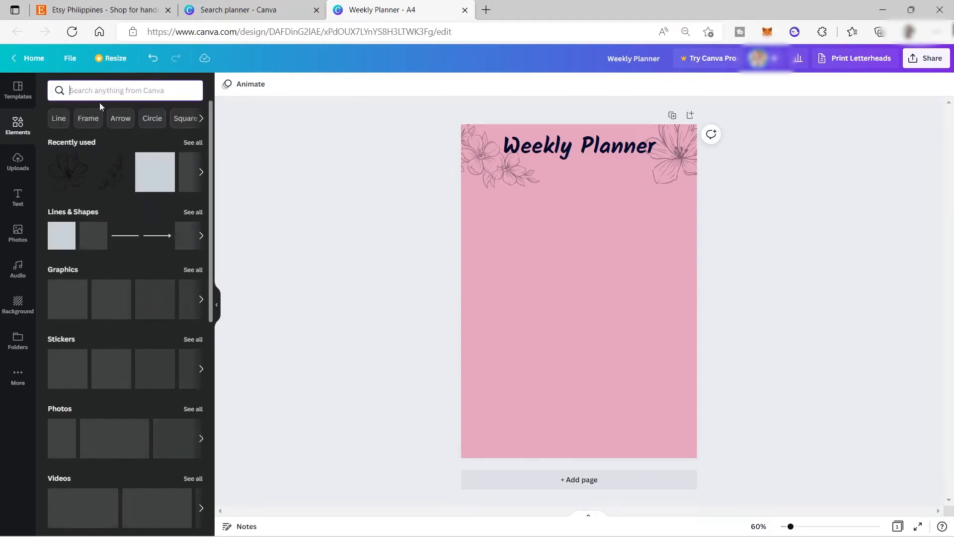
left_click(57, 245)
left_click_drag(587, 301, 686, 438)
right_click(559, 235)
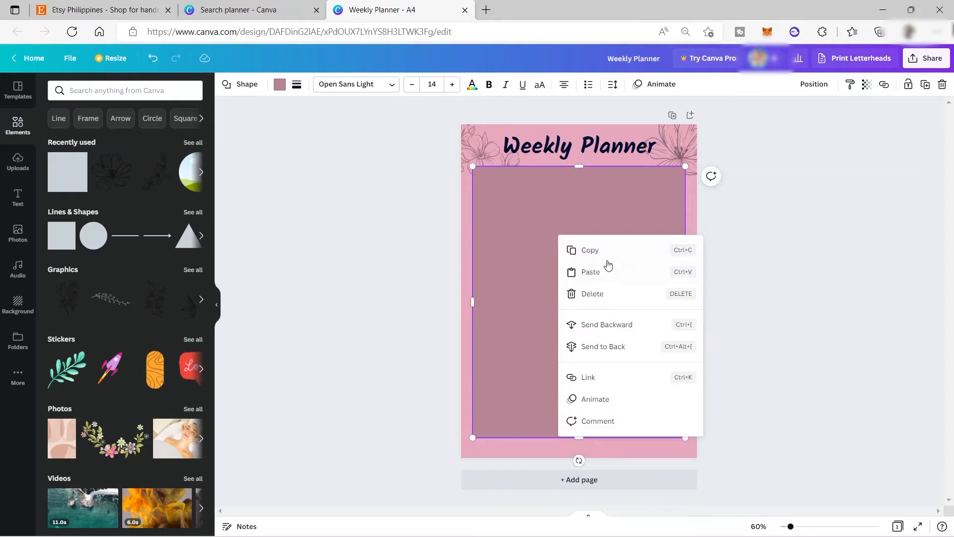
left_click(605, 350)
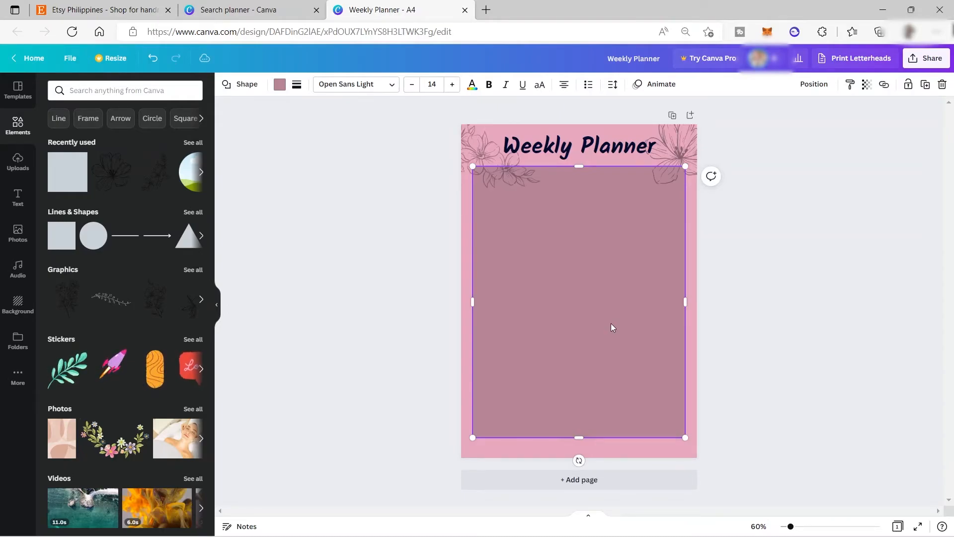
Fill the large rectangle below the heading with white
left_click(280, 85)
left_click(197, 261)
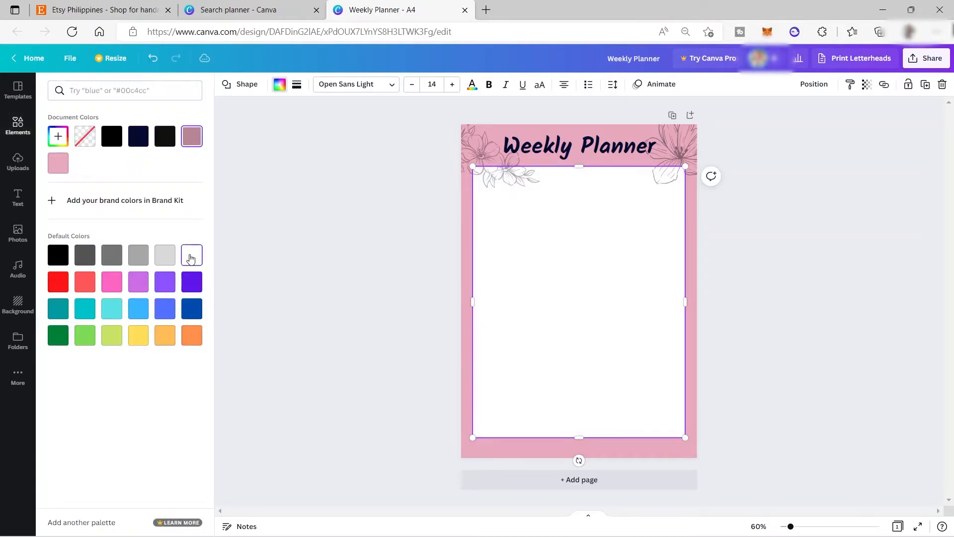
left_click(813, 259)
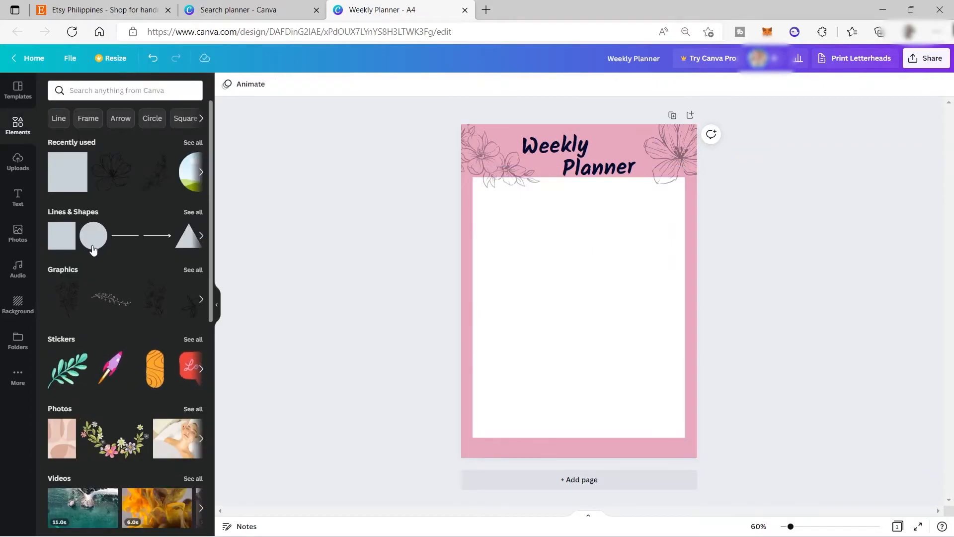
Search the elements for "square" and place a small thin black outlined square in the upper-left corner of the white panel
left_click(124, 89)
type("sh")
key("BackSpace")
key("BackSpace")
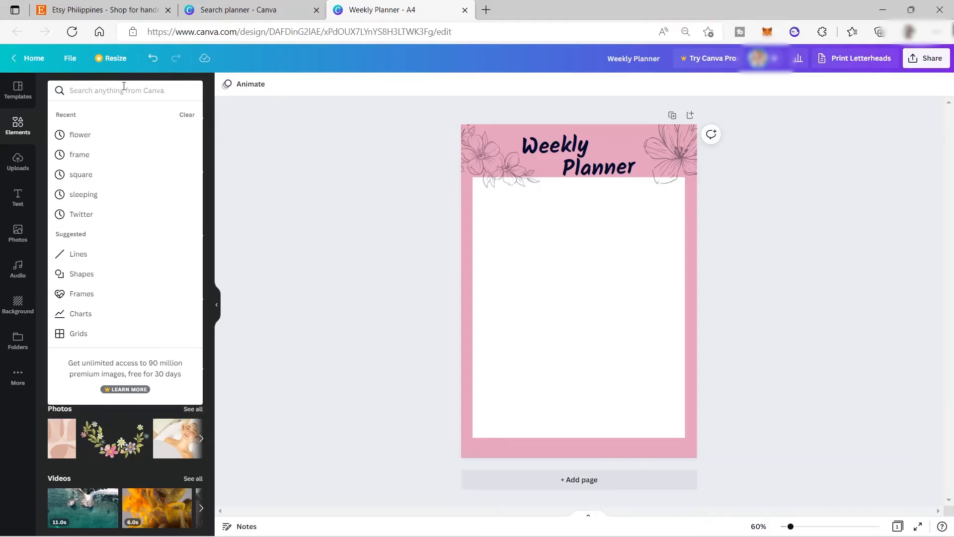
type("square")
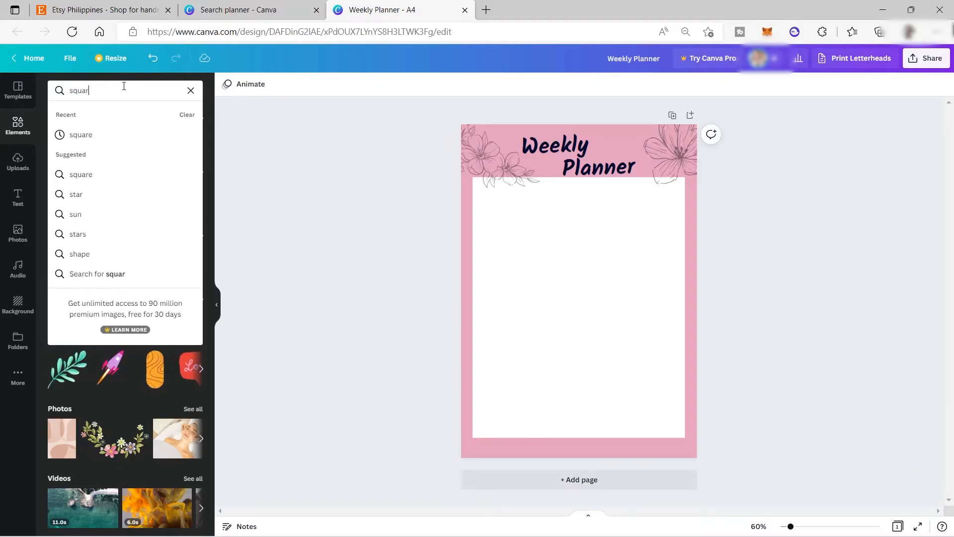
key("Return")
left_click(185, 301)
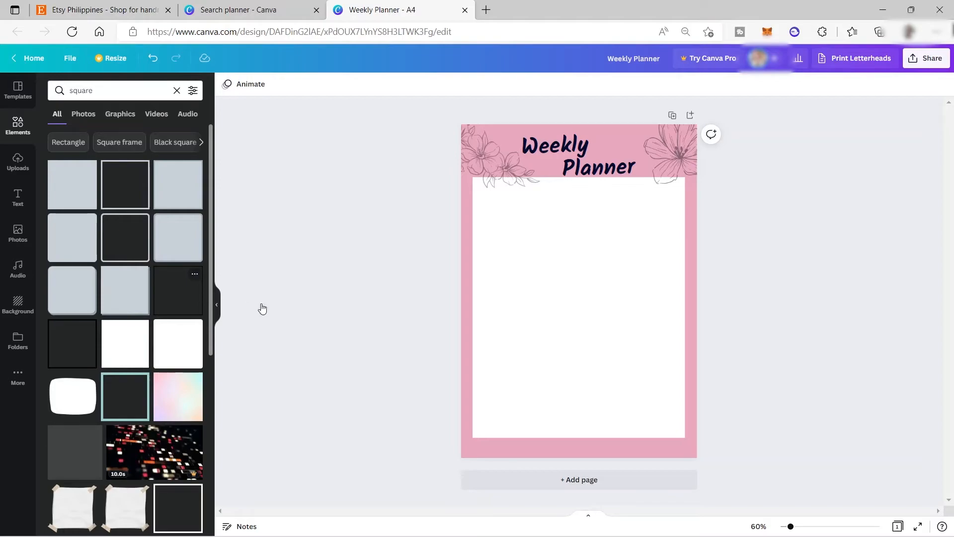
left_click_drag(564, 292, 533, 241)
left_click(586, 243)
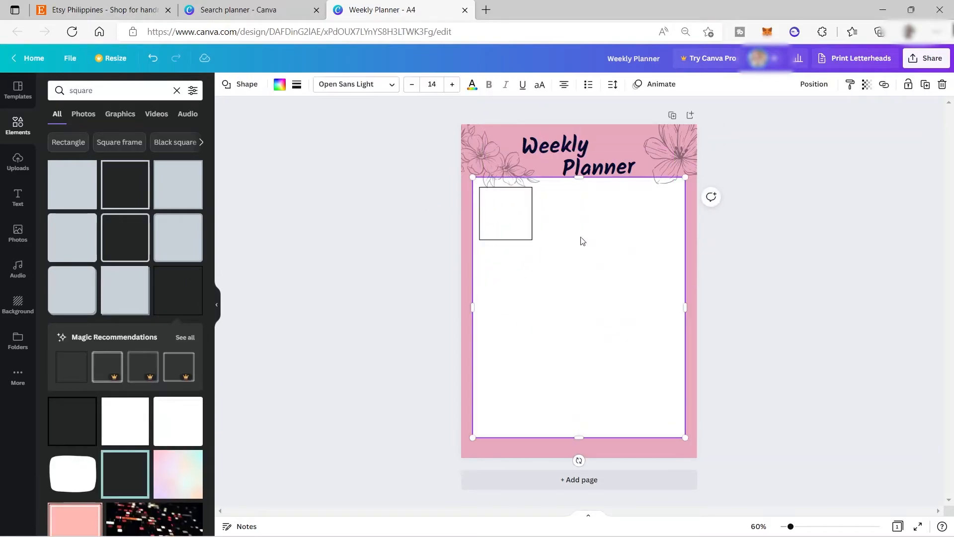
Duplicate the outlined square twice and line up the copies to form an evenly spaced row of three
left_click(517, 229)
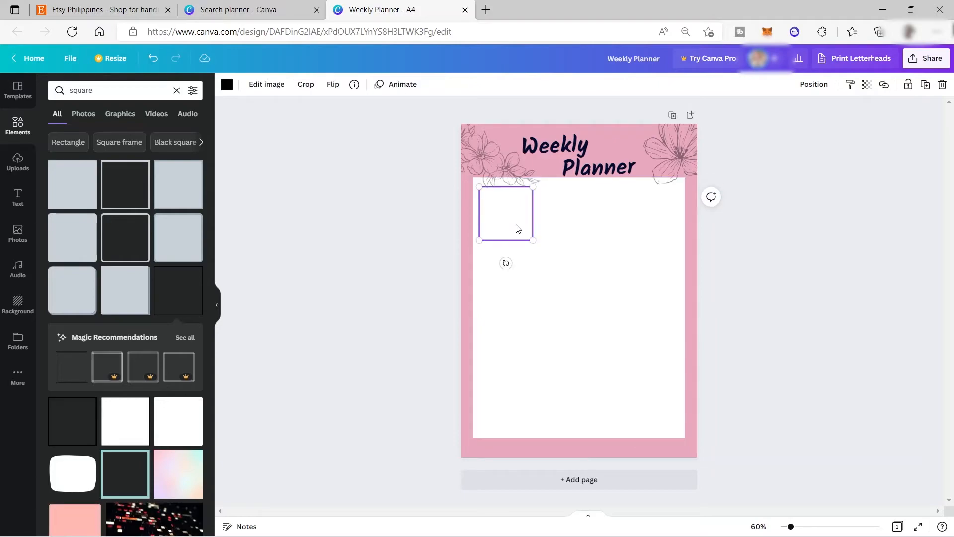
key("ctrl+d")
left_click_drag(516, 229, 572, 219)
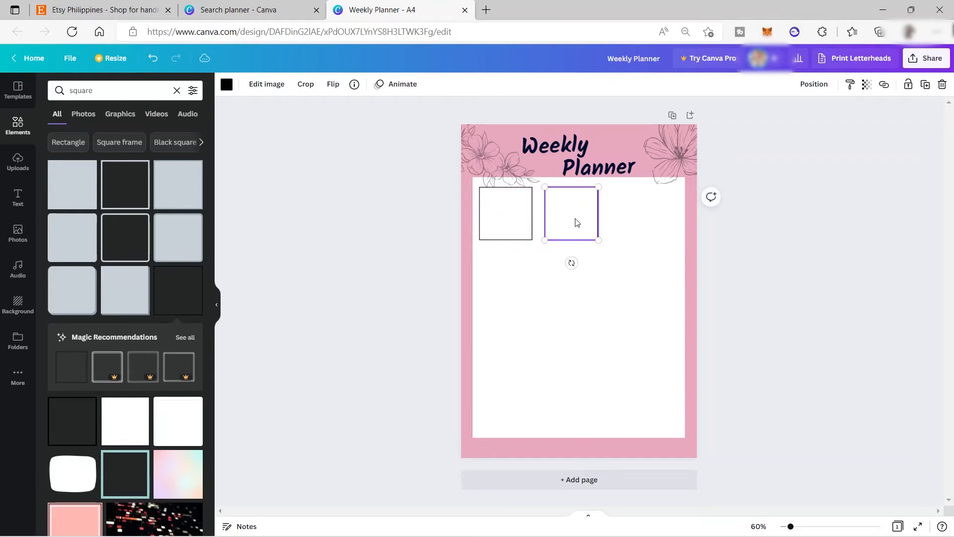
key("ctrl+d")
left_click_drag(577, 224, 636, 212)
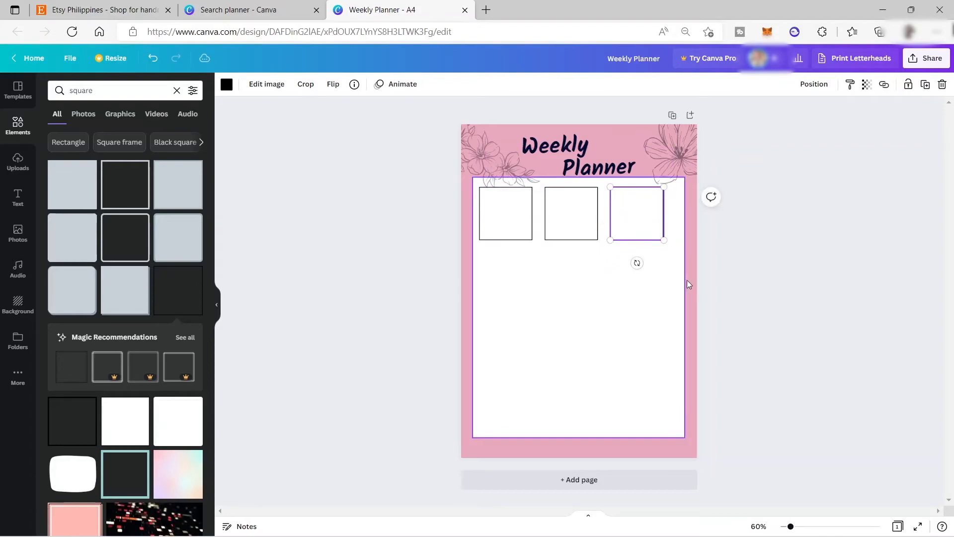
Lock the white panel behind the squares
left_click(695, 250)
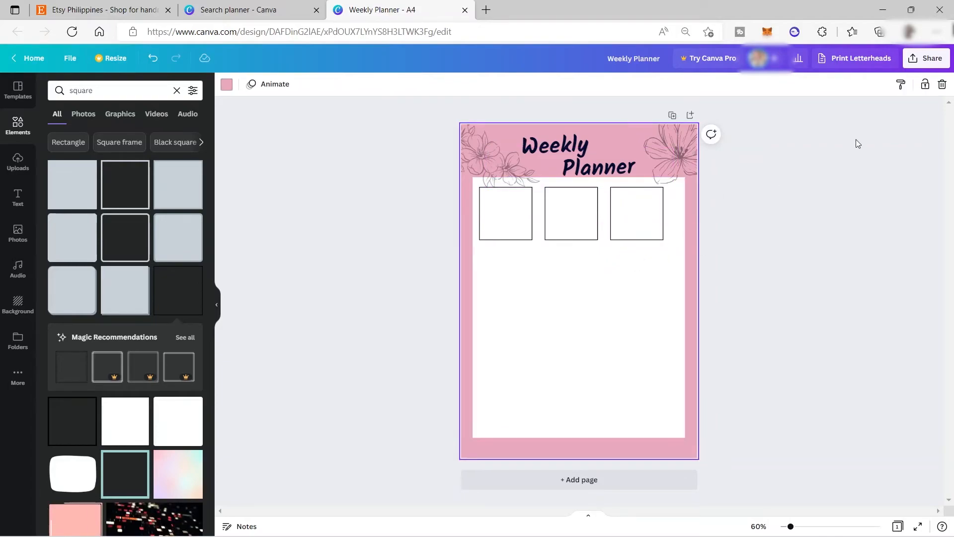
left_click_drag(752, 319, 649, 340)
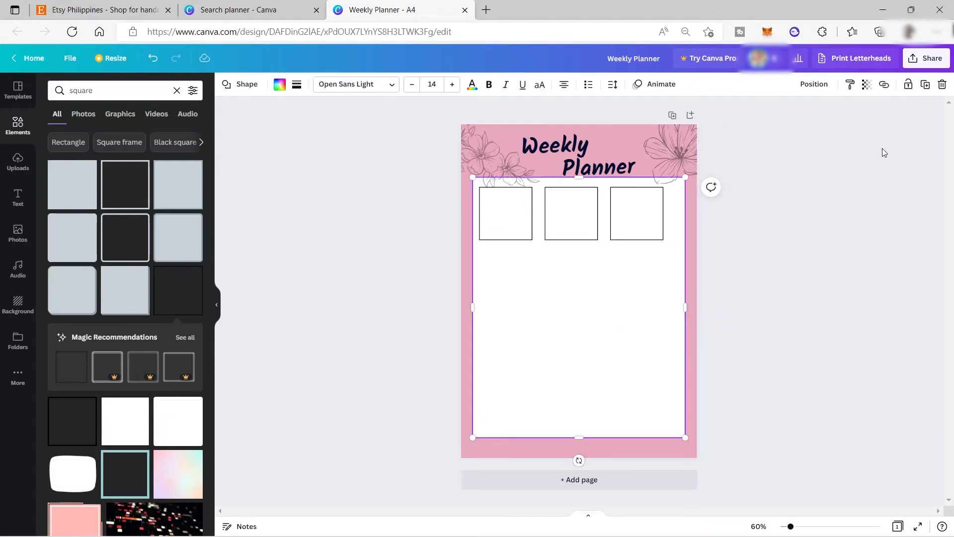
left_click(908, 85)
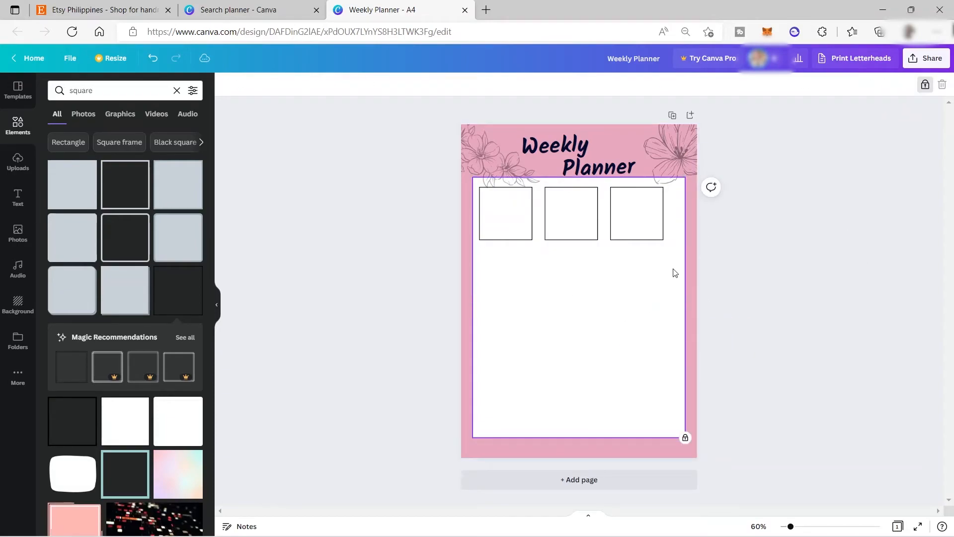
Enlarge the three outlined squares together until the row spans the width of the white panel
left_click_drag(681, 219, 471, 220)
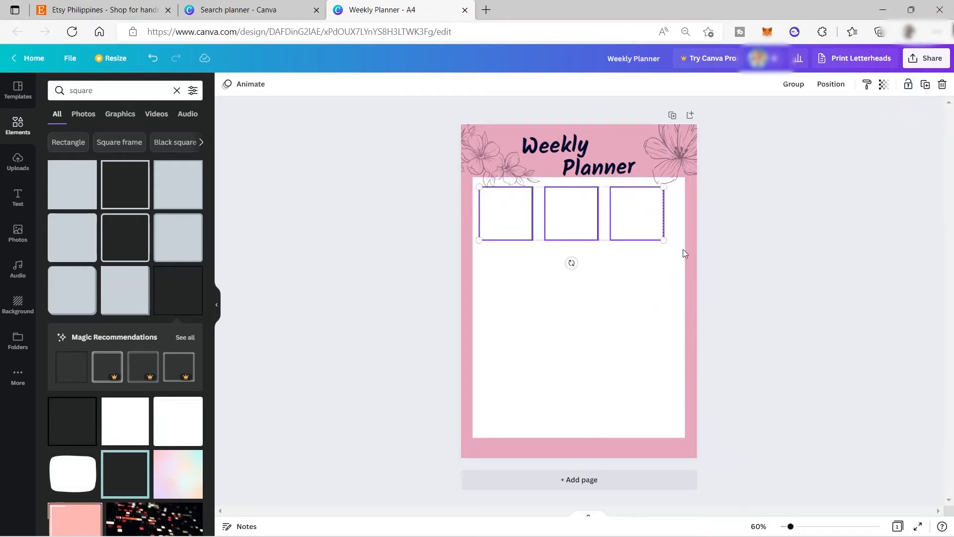
left_click_drag(663, 241, 505, 215)
left_click(760, 282)
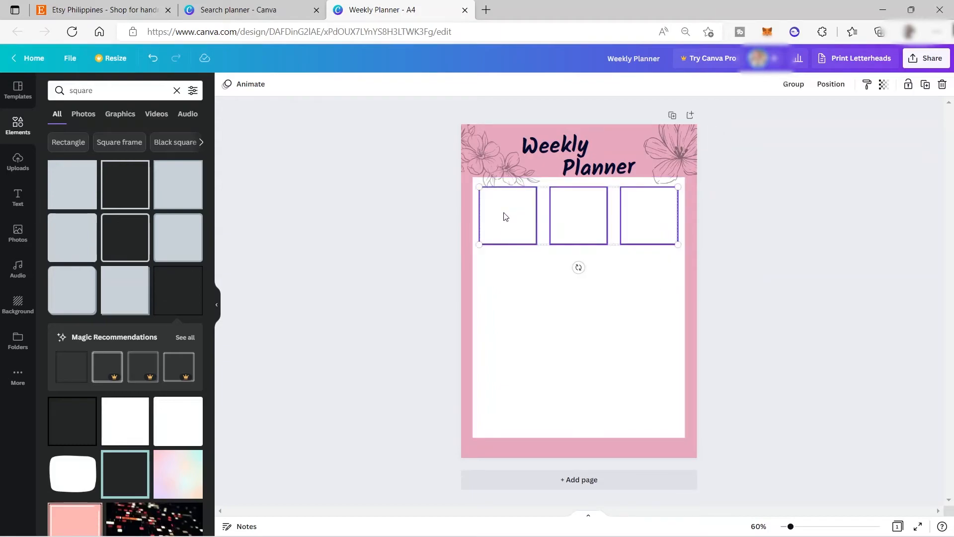
Duplicate the row of three squares directly below it and add a seventh square at the start of a third row
key("ctrl+d")
left_click_drag(584, 227, 579, 291)
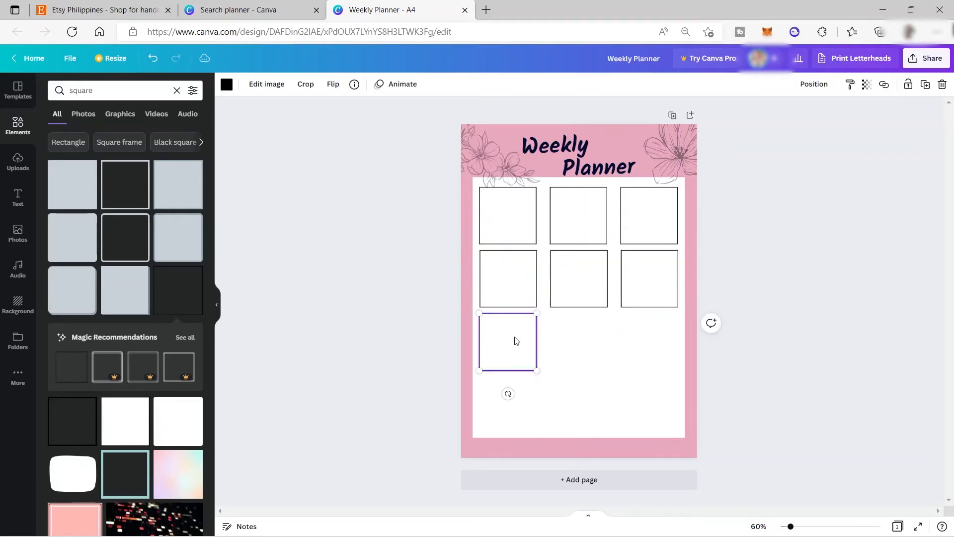
left_click(508, 215)
double_click(512, 216)
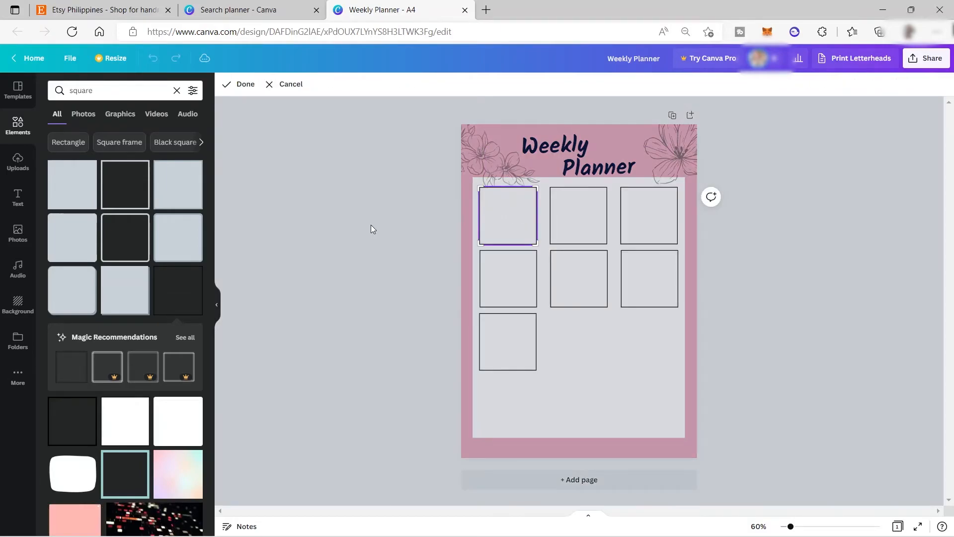
Add a subheading reading "Monday" for the first day box and make its text bold
left_click(18, 197)
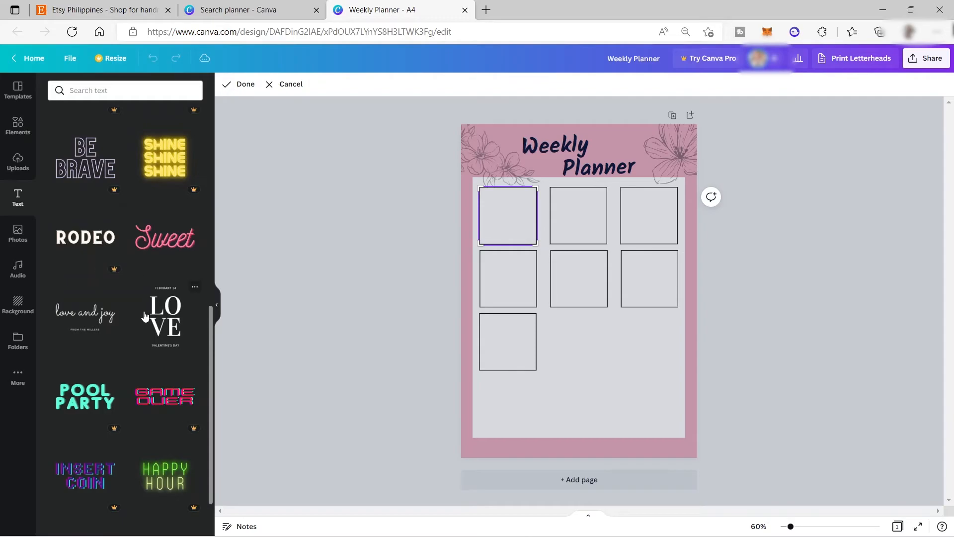
scroll(145, 315, "up", 5)
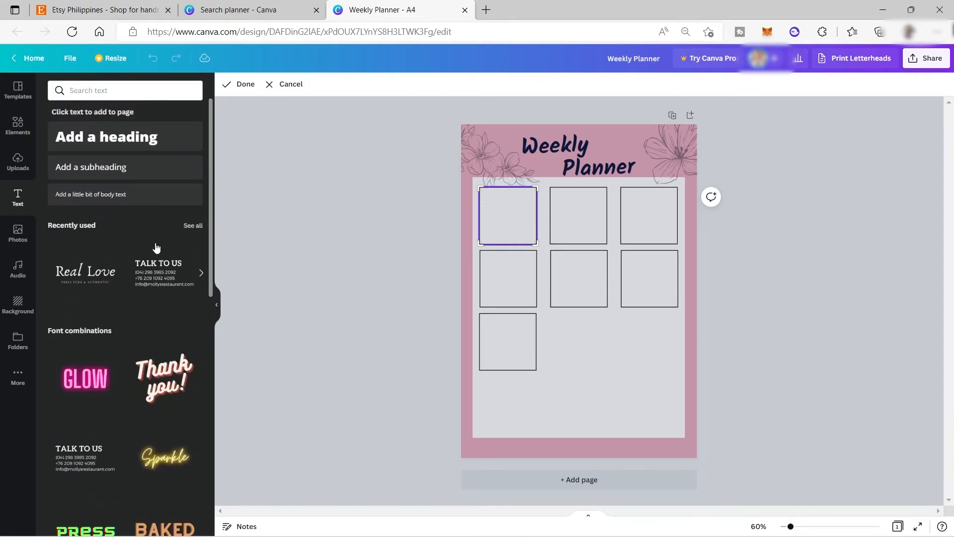
left_click(79, 171)
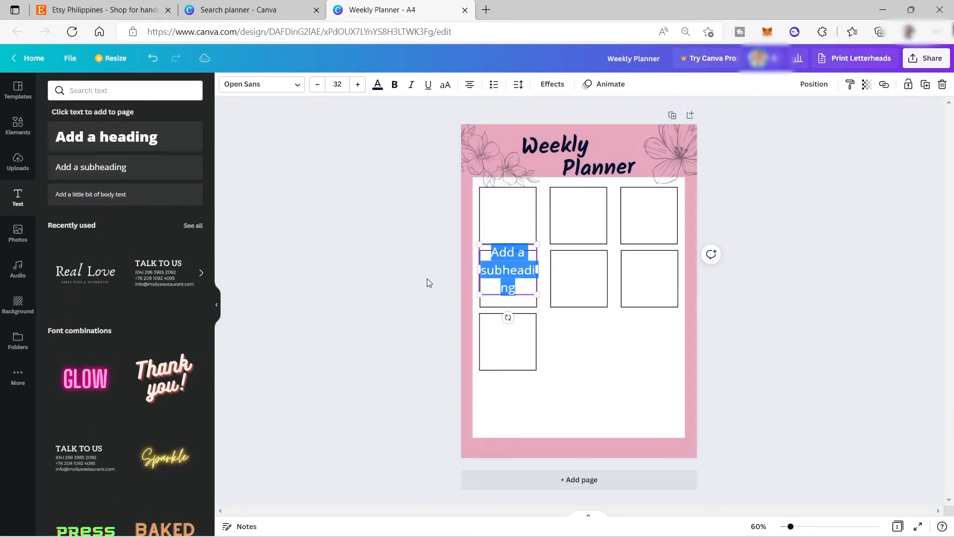
type("Monday")
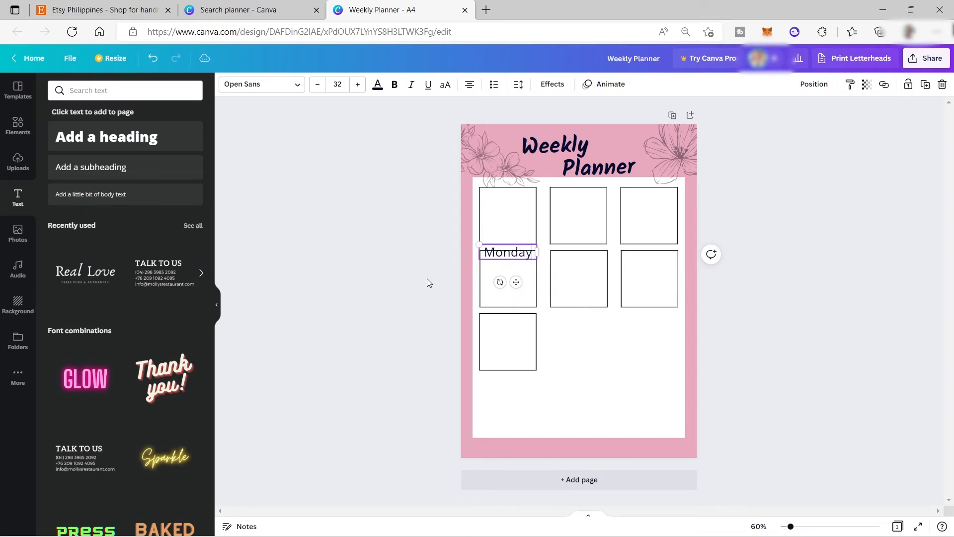
left_click(395, 85)
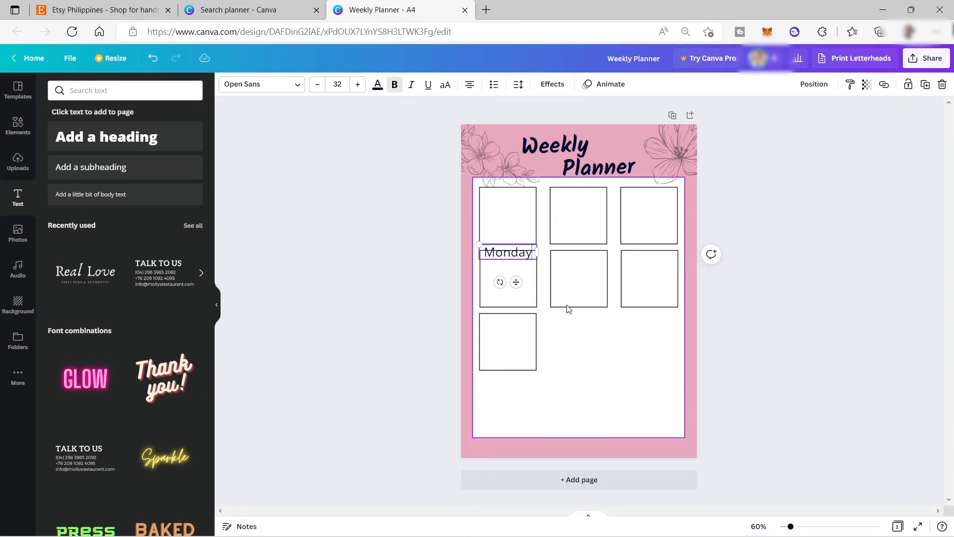
left_click(517, 266)
left_click(515, 254)
left_click(513, 254)
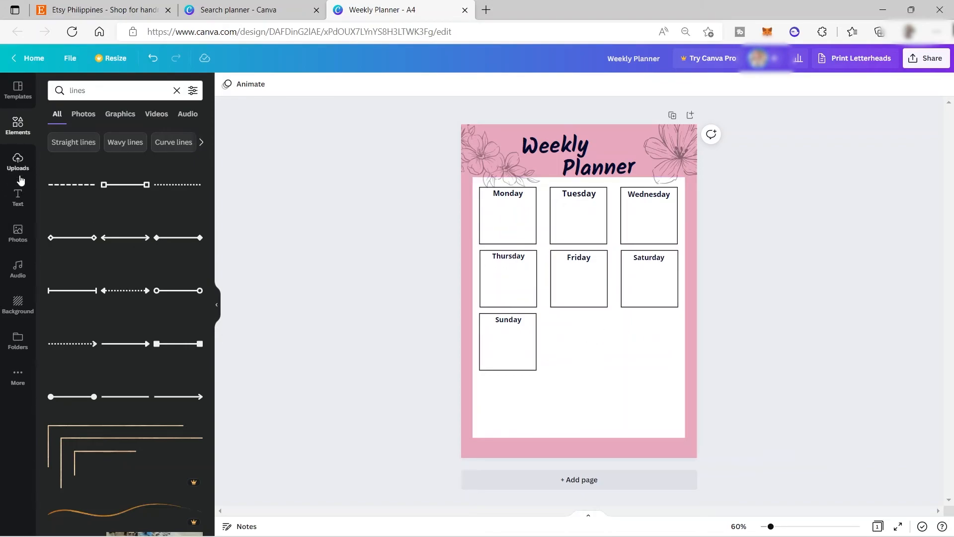
Add a subheading reading "Weekly Goal" for the empty area beside the Sunday box
left_click(17, 199)
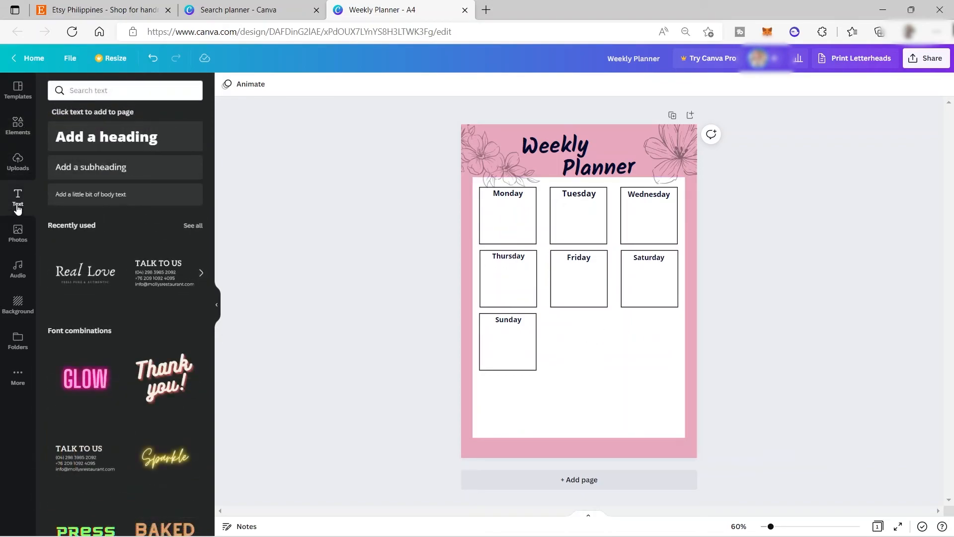
left_click(83, 169)
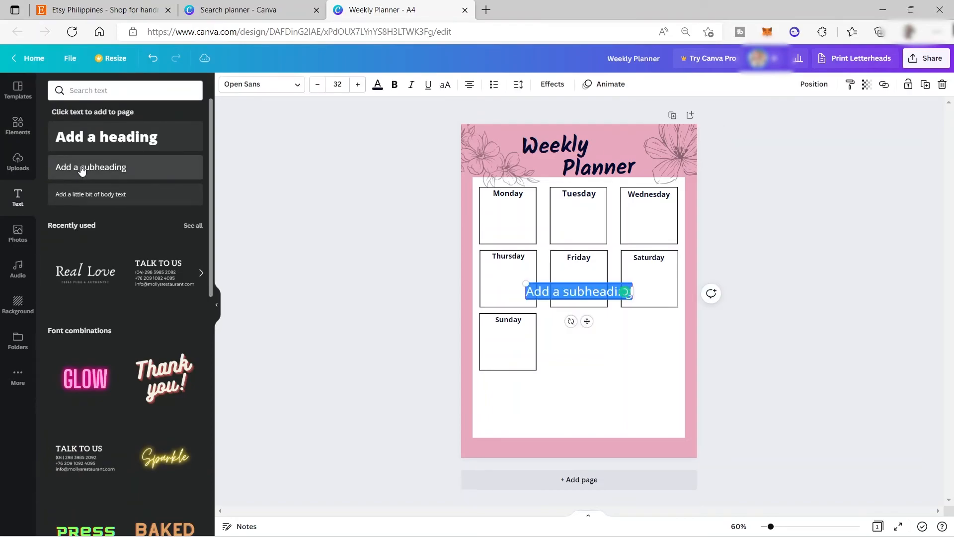
type("Ek")
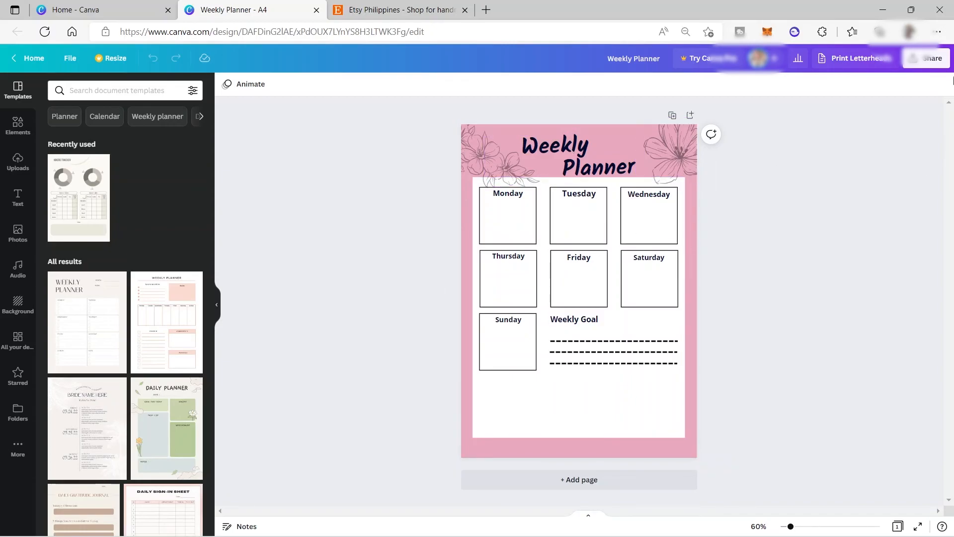
Choose PDF Standard as the download file type for the planner and switch to the Etsy site
left_click(919, 60)
left_click(843, 304)
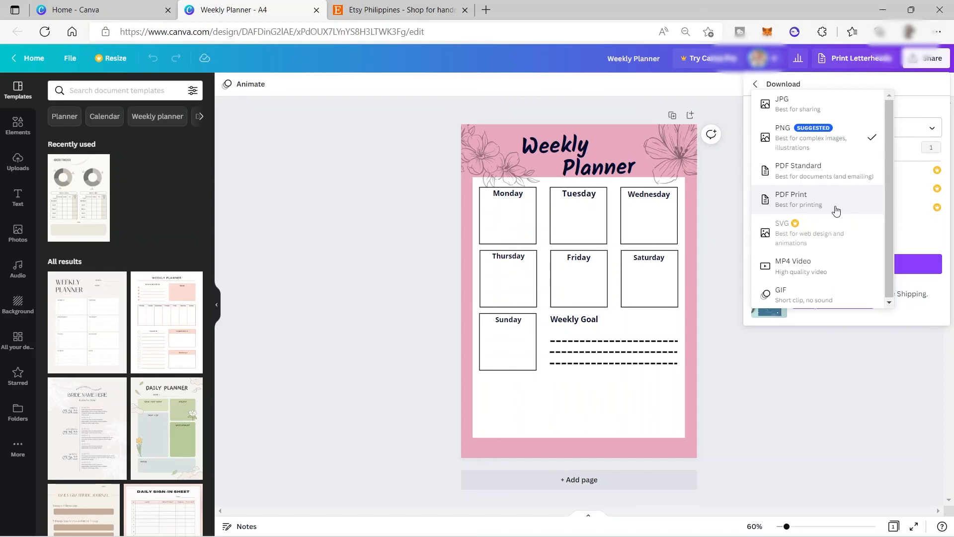
left_click(820, 171)
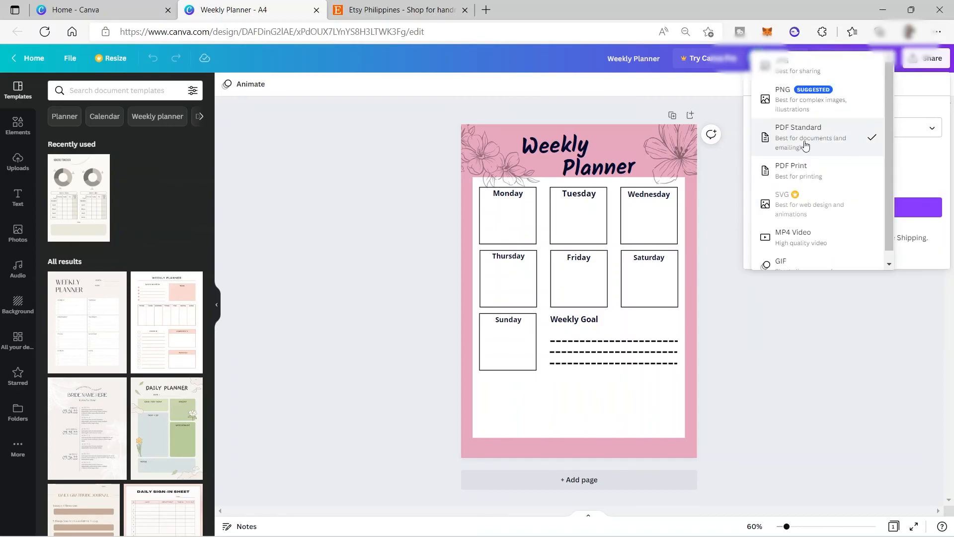
left_click(372, 8)
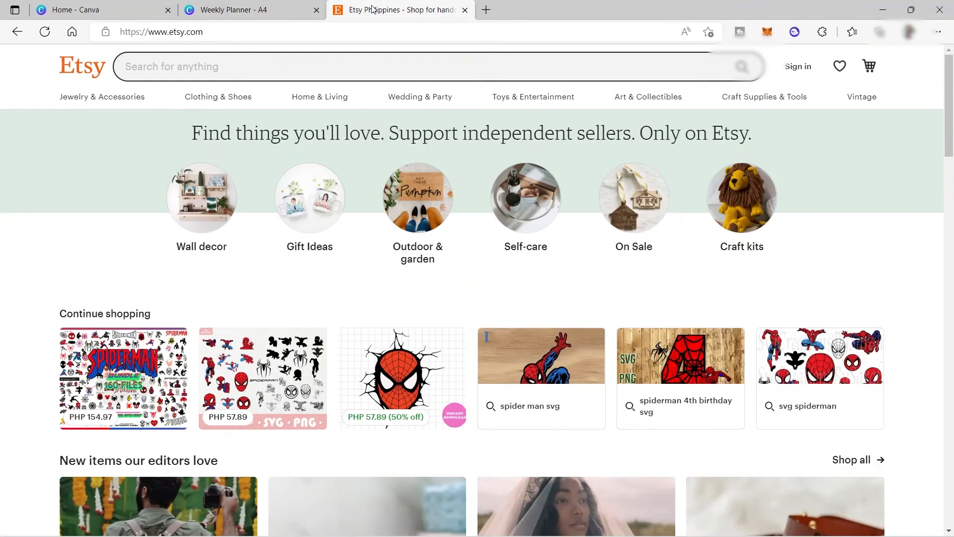